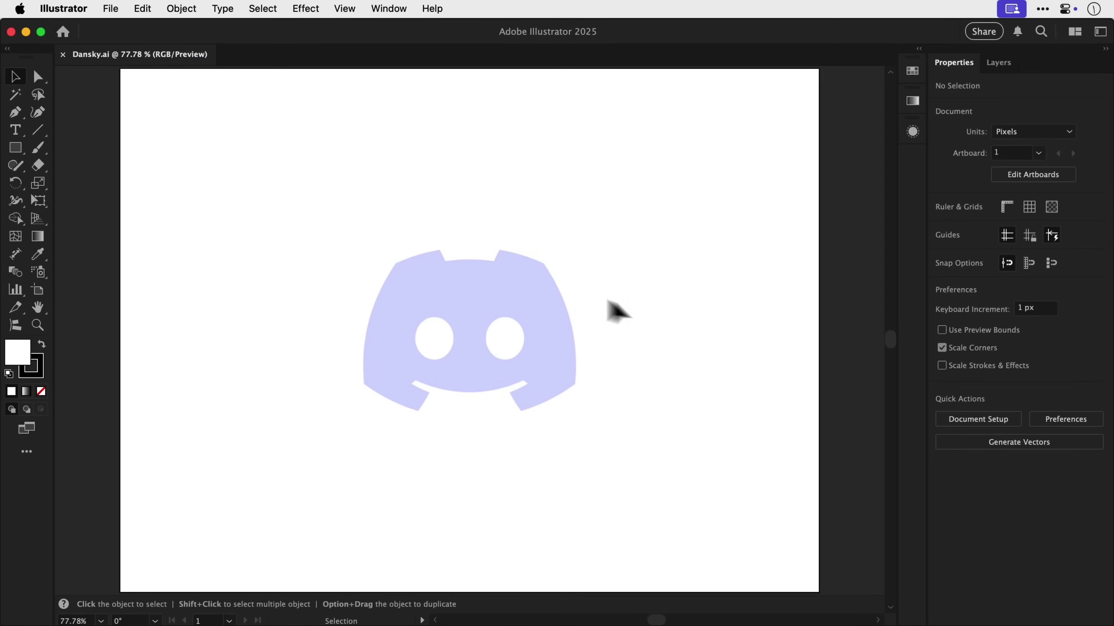
Step: Trace the logo's left edge from the ear top as an unfilled pen path
{"action": "left_click", "coordinate": [14, 112]}
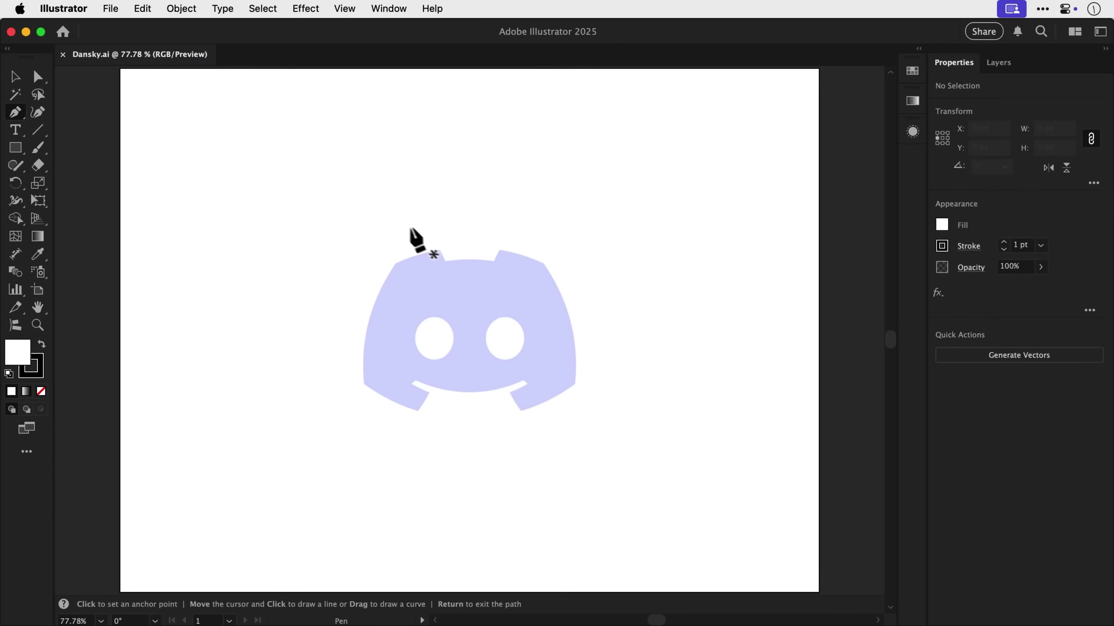
{"action": "left_click", "coordinate": [441, 247]}
{"action": "left_click", "coordinate": [396, 262]}
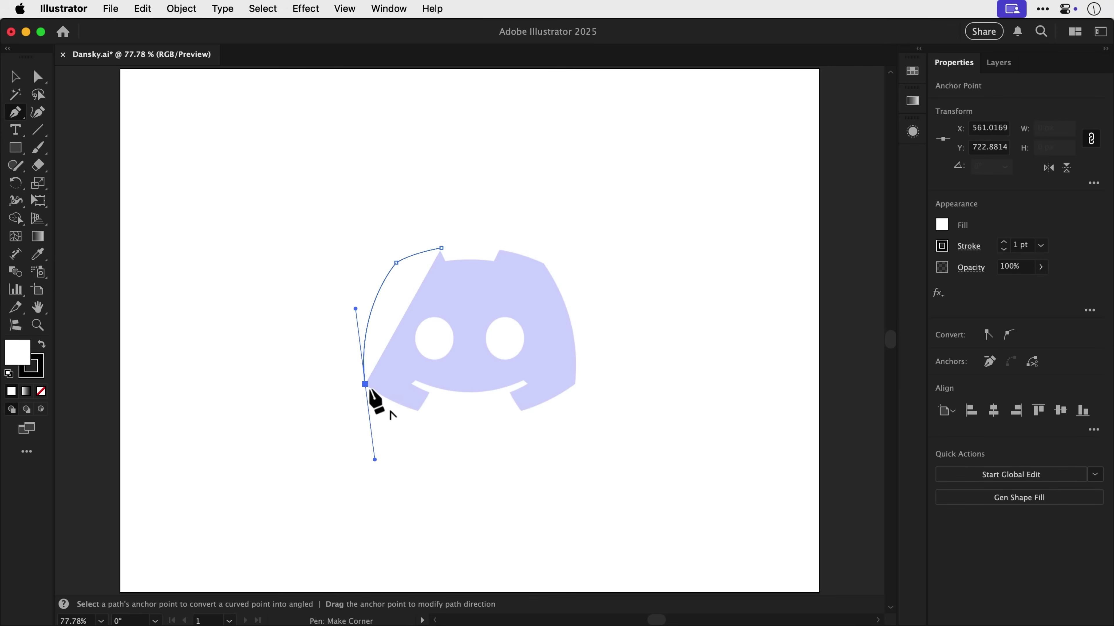
{"action": "left_click", "coordinate": [365, 384]}
{"action": "key", "text": "Return"}
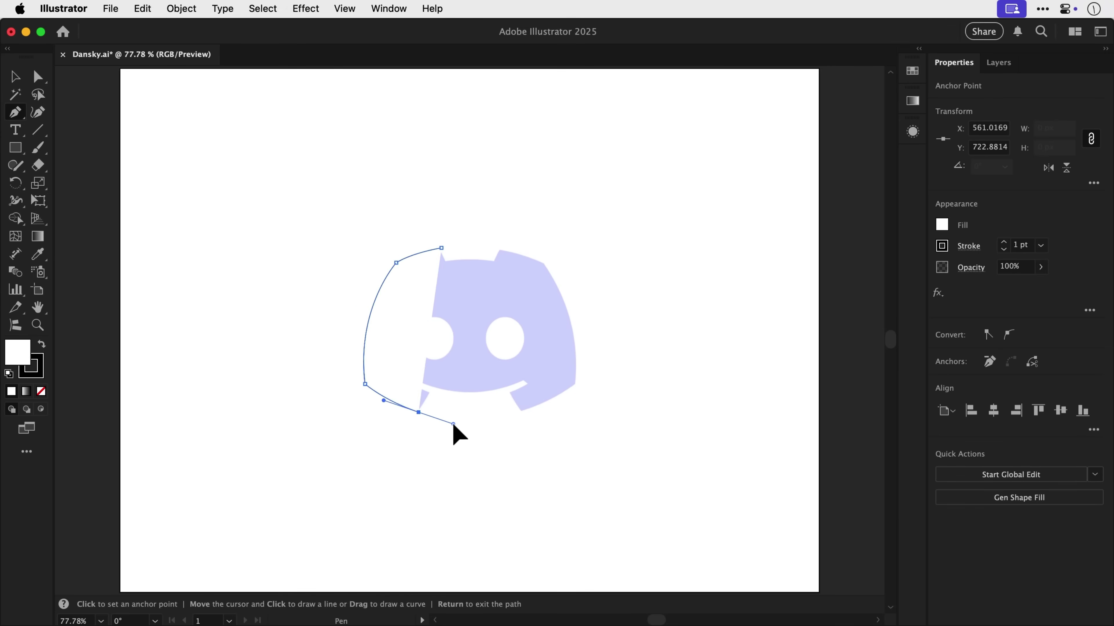
{"action": "key", "text": "v"}
{"action": "left_click", "coordinate": [41, 391]}
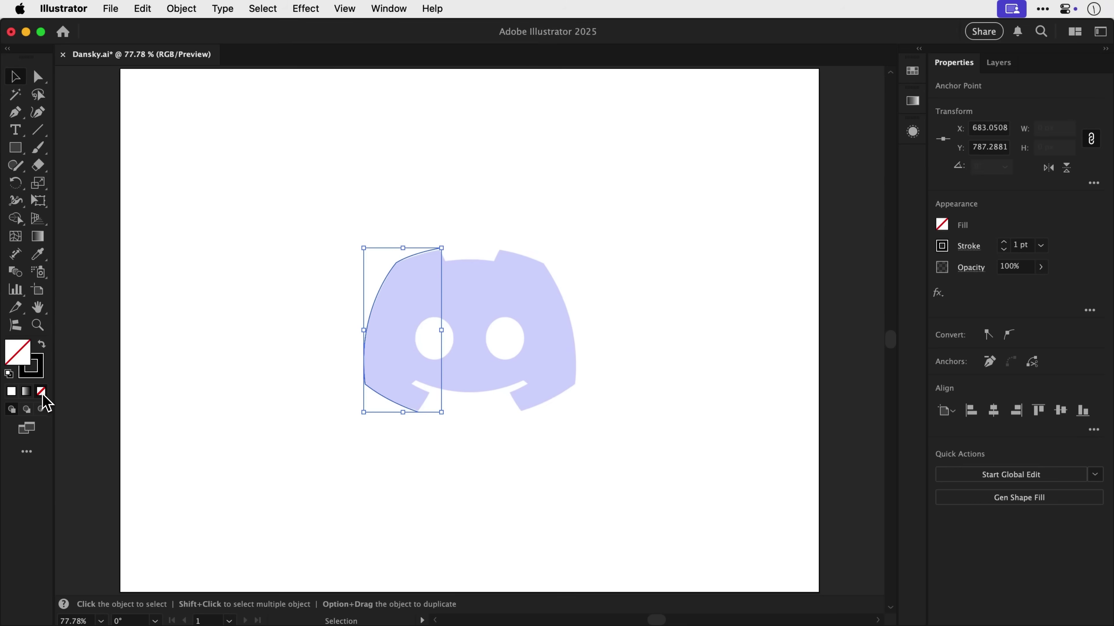
{"action": "left_click", "coordinate": [274, 317]}
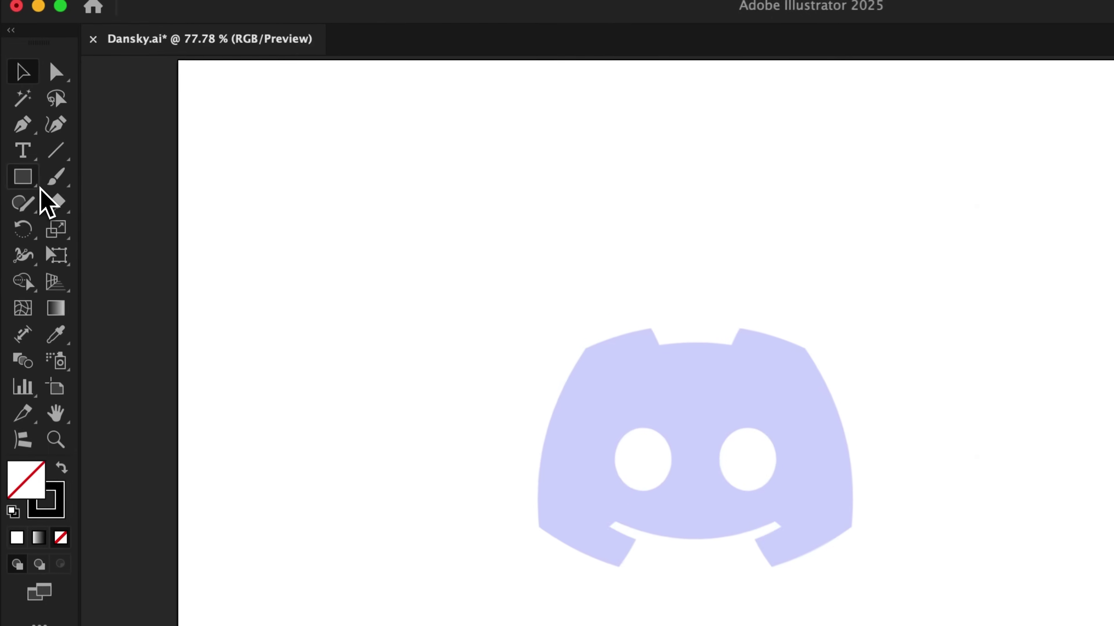
Step: Draw an unfilled ellipse over the face and resize it to about 451 × 301 px
{"action": "left_click", "coordinate": [30, 182]}
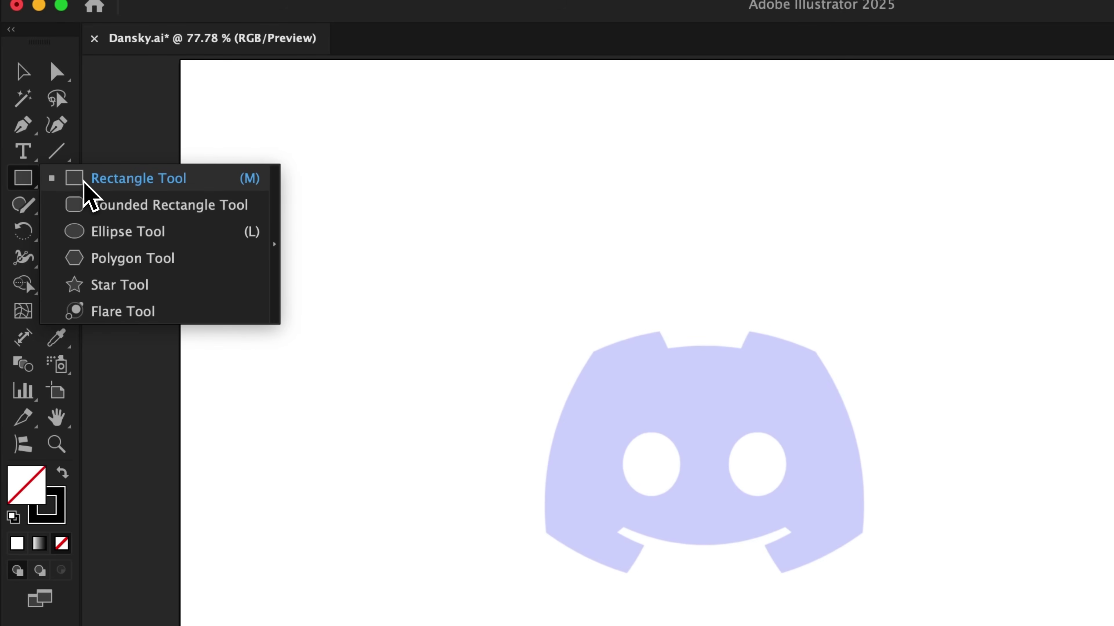
{"action": "left_click", "coordinate": [83, 236]}
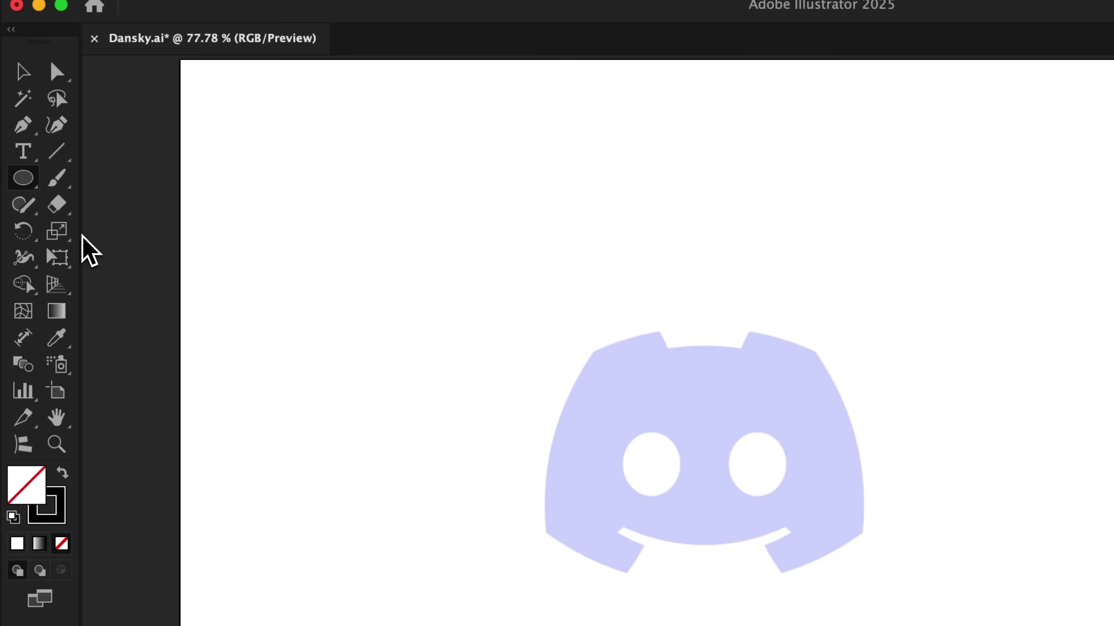
{"action": "left_click", "coordinate": [68, 151]}
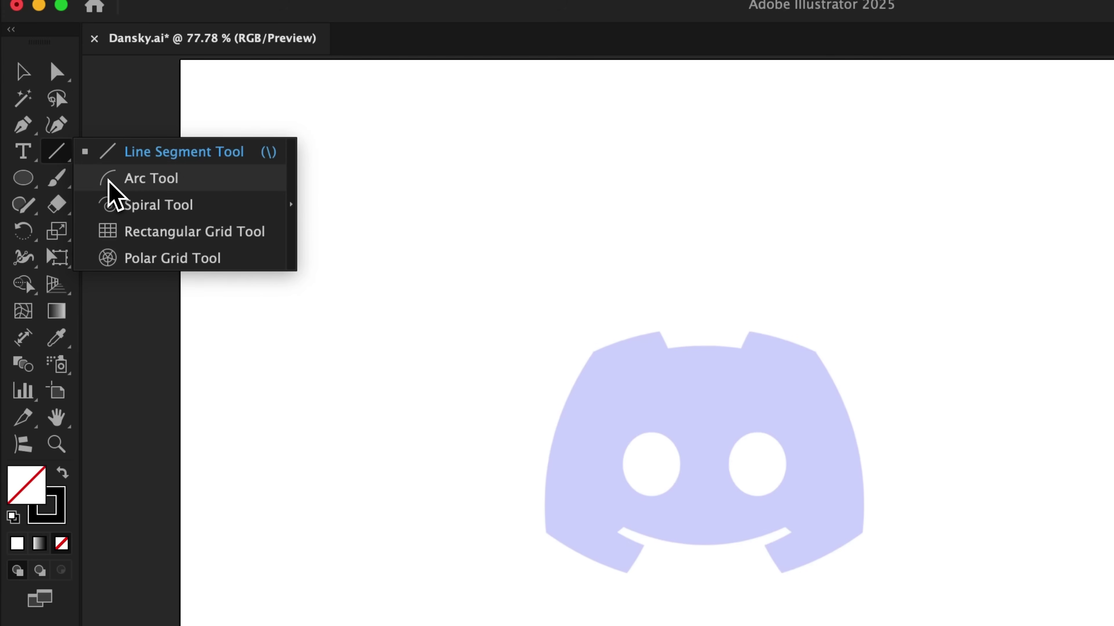
{"action": "left_click", "coordinate": [66, 169]}
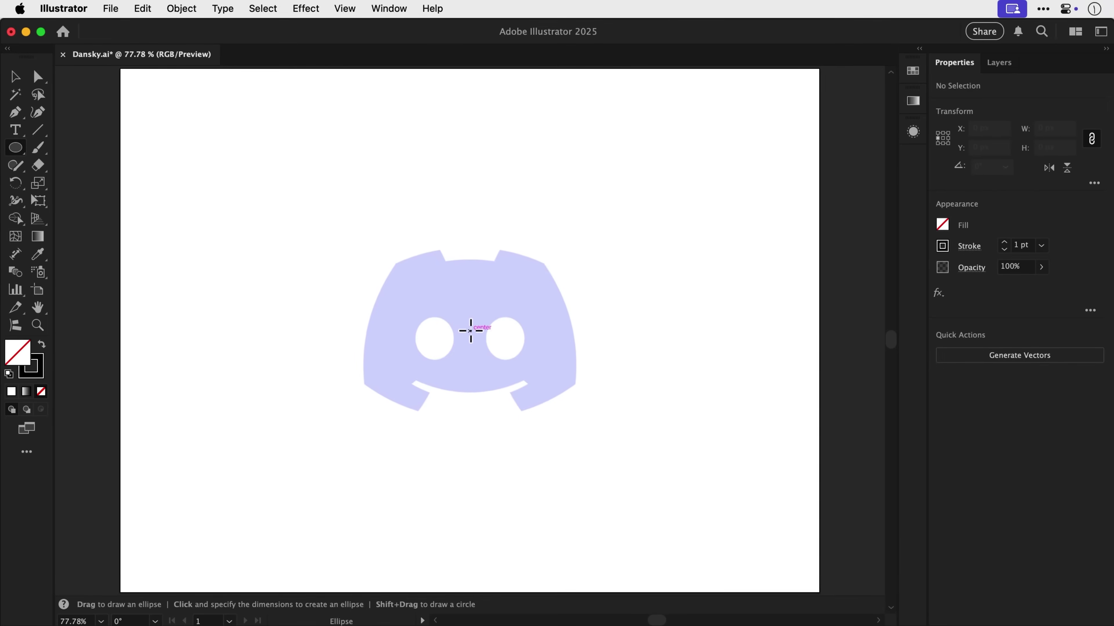
{"action": "left_click_drag", "start_coordinate": [472, 333], "coordinate": [568, 398]}
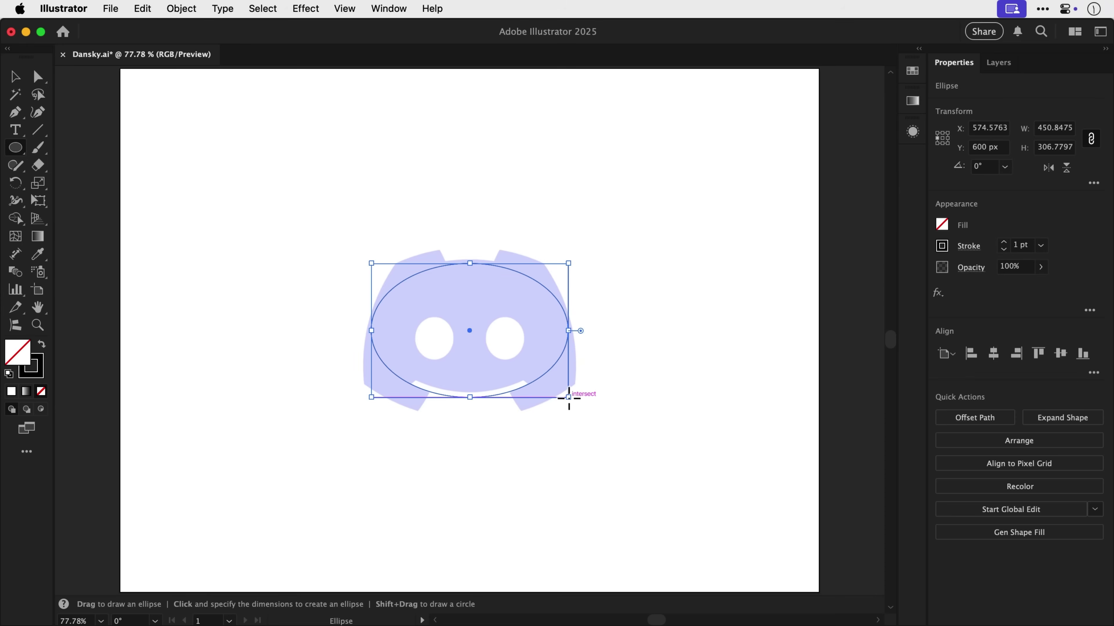
{"action": "key", "text": "v"}
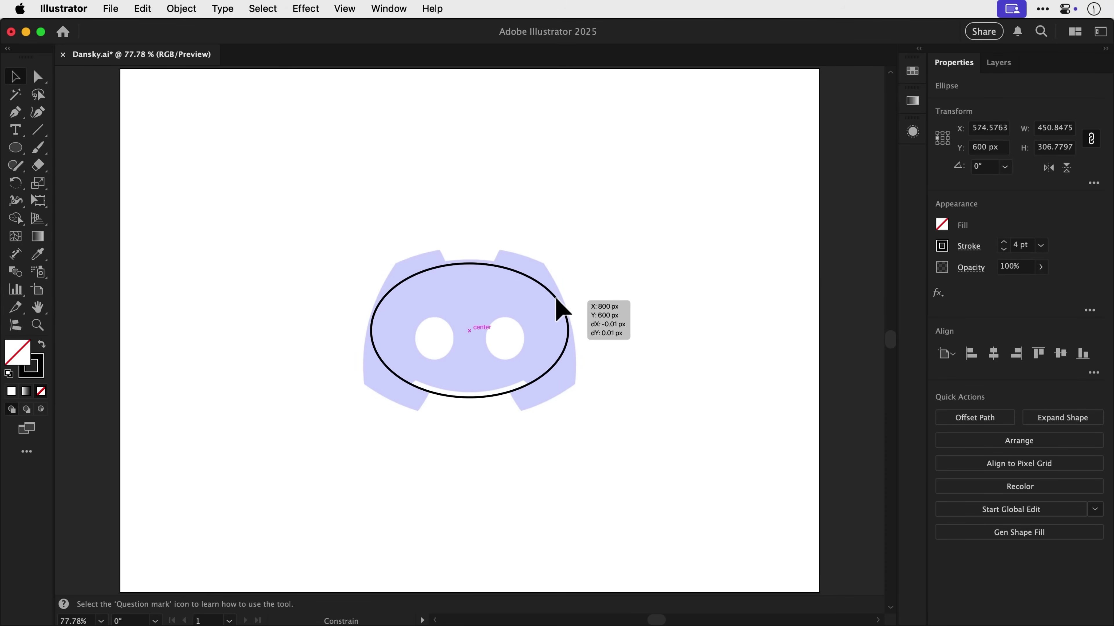
{"action": "key", "text": "super+equal"}
{"action": "key", "text": "super+equal"}
{"action": "left_click_drag", "start_coordinate": [472, 461], "coordinate": [474, 448]}
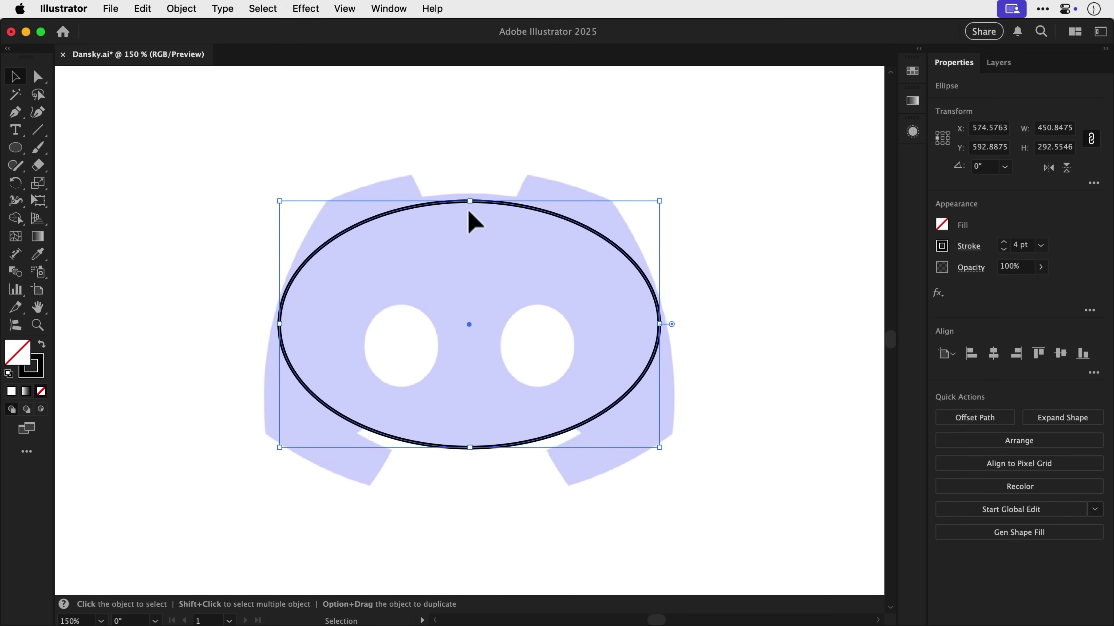
{"action": "left_click_drag", "start_coordinate": [470, 201], "coordinate": [470, 198]}
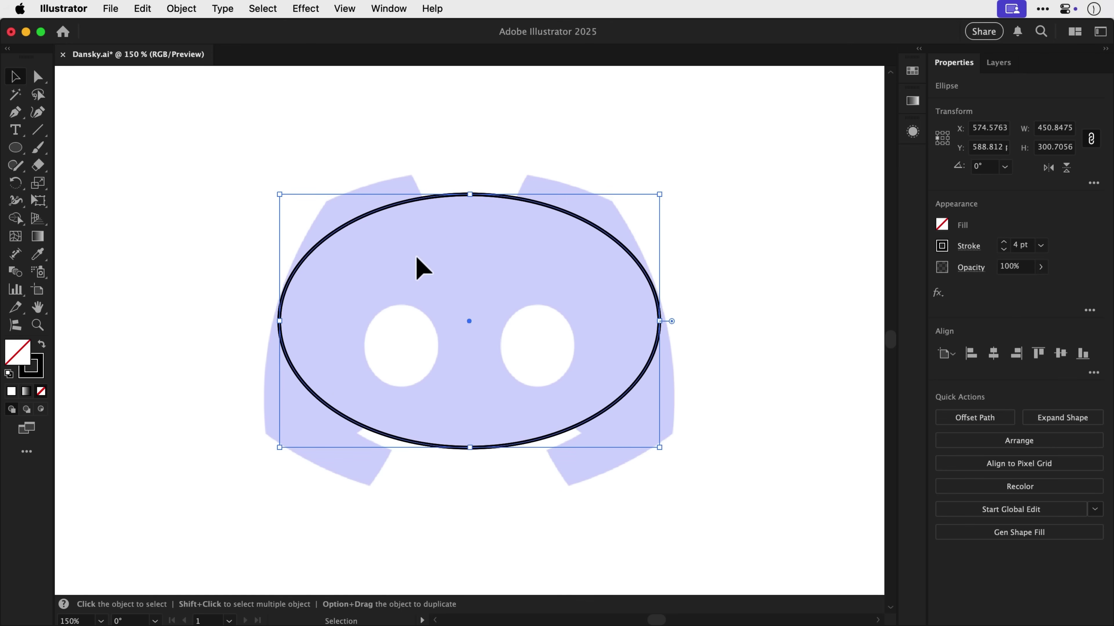
Step: Scale a copy of the face ellipse outward and stretch it to 596 × 391 px
{"action": "key", "text": "s"}
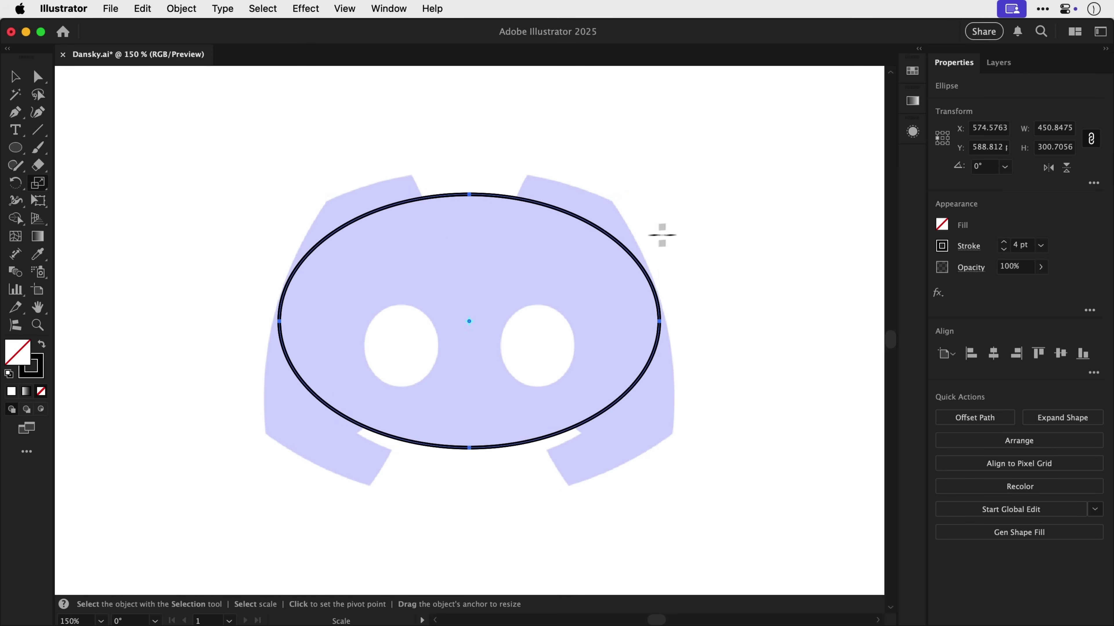
{"action": "left_click_drag", "start_coordinate": [702, 234], "coordinate": [760, 218]}
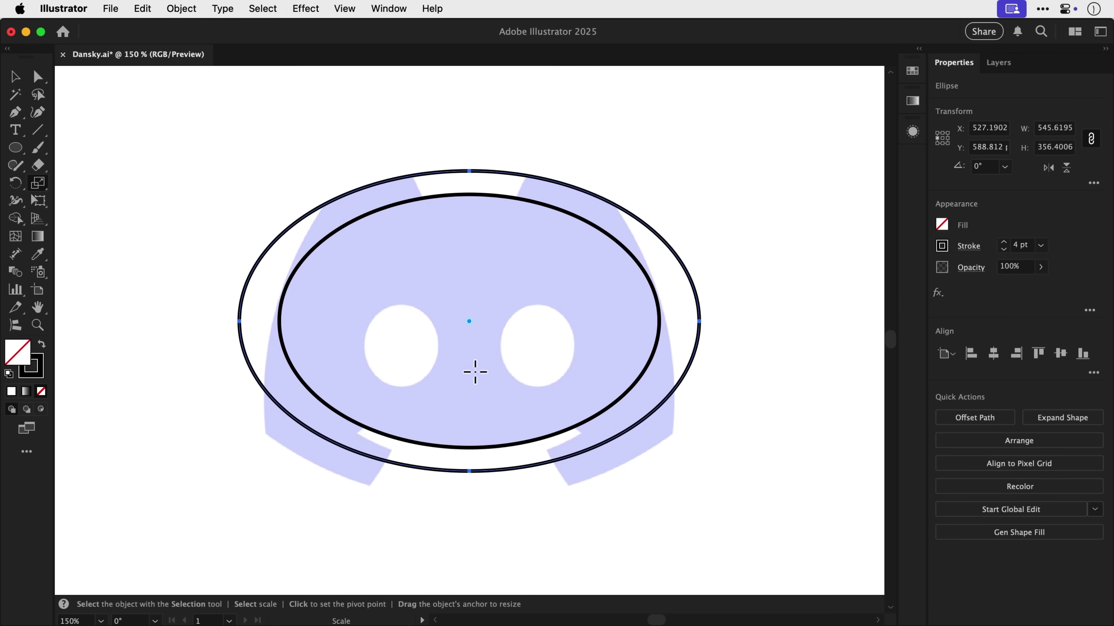
{"action": "key", "text": "v"}
{"action": "left_click_drag", "start_coordinate": [470, 471], "coordinate": [471, 500]}
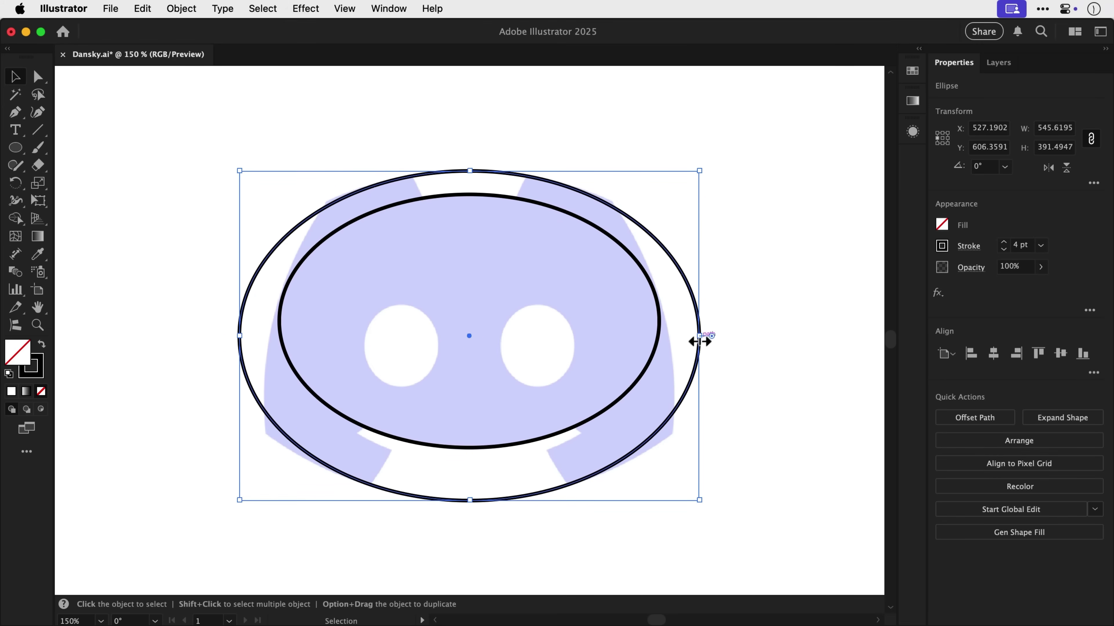
{"action": "left_click_drag", "start_coordinate": [700, 336], "coordinate": [726, 334]}
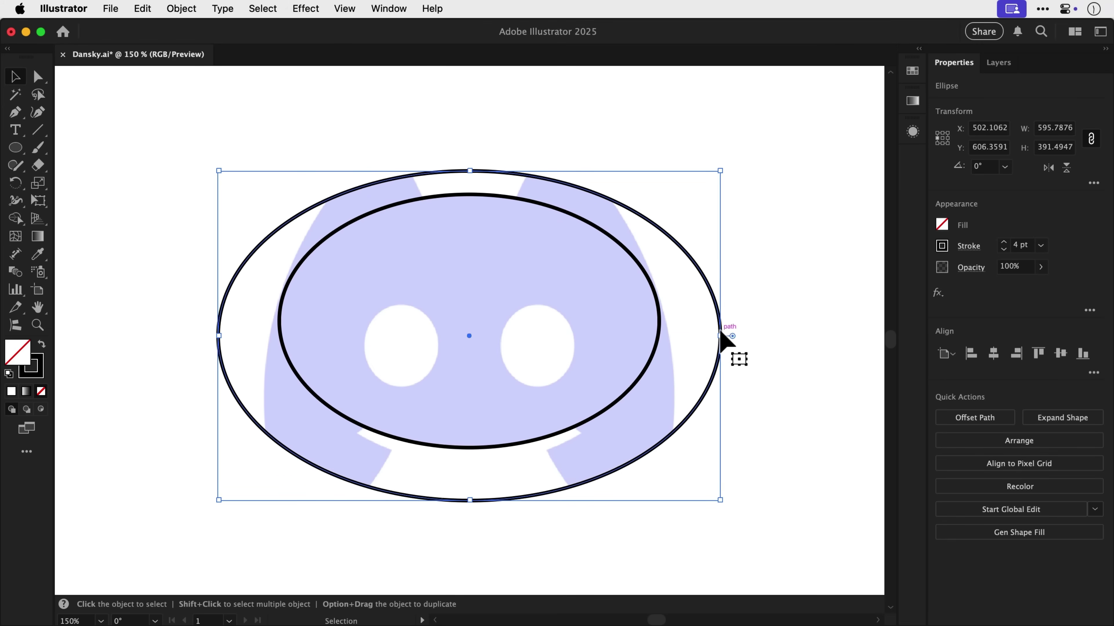
{"action": "left_click", "coordinate": [609, 409]}
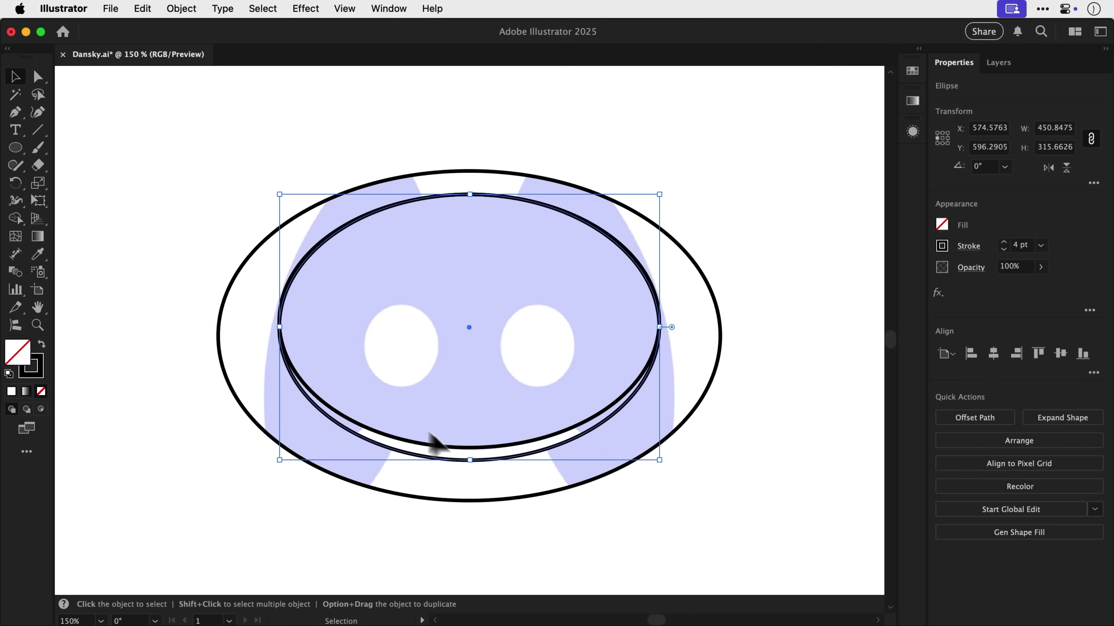
Step: Draw a 364.41 px circle at the head's lower left and place a copy up-left
{"action": "left_click", "coordinate": [17, 150]}
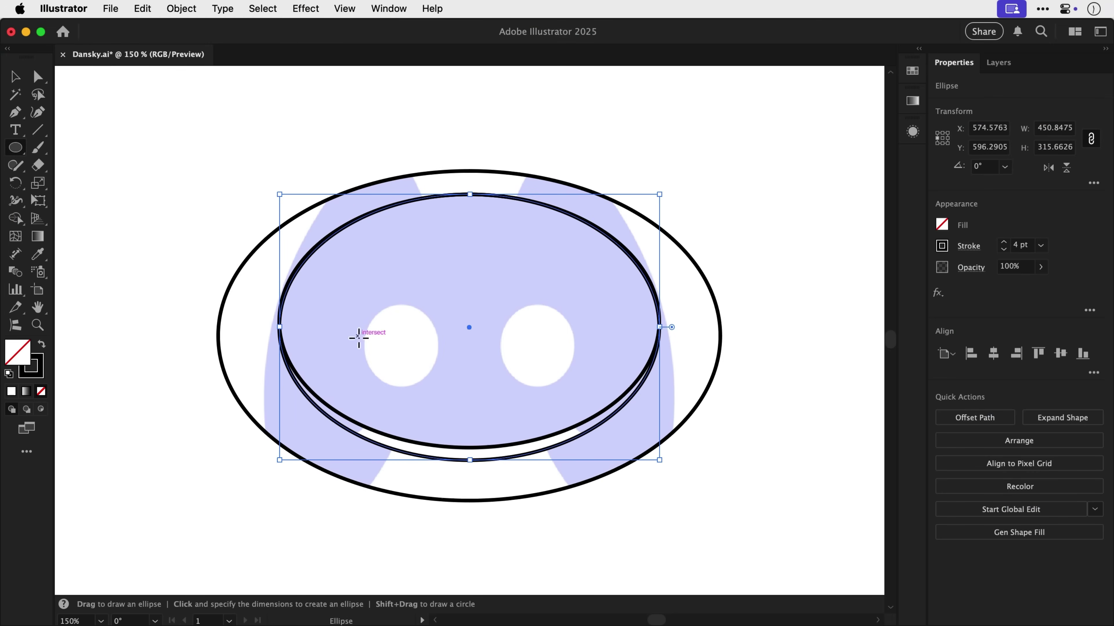
{"action": "left_click_drag", "start_coordinate": [359, 338], "coordinate": [579, 569]}
{"action": "key", "text": "v"}
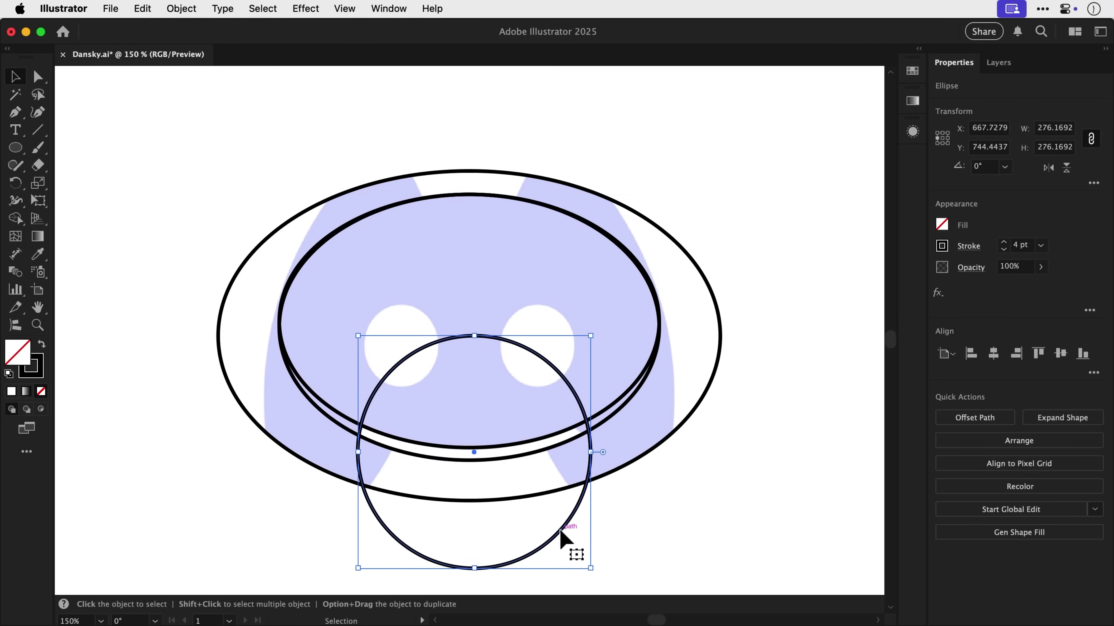
{"action": "left_click_drag", "start_coordinate": [560, 531], "coordinate": [360, 492]}
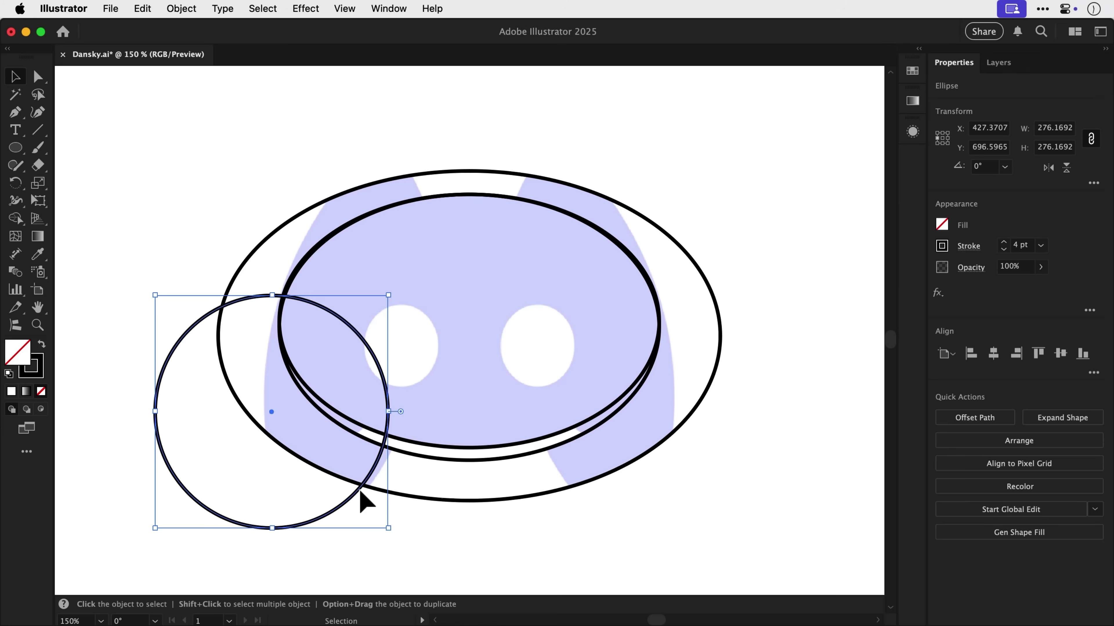
{"action": "left_click_drag", "start_coordinate": [403, 290], "coordinate": [440, 249]}
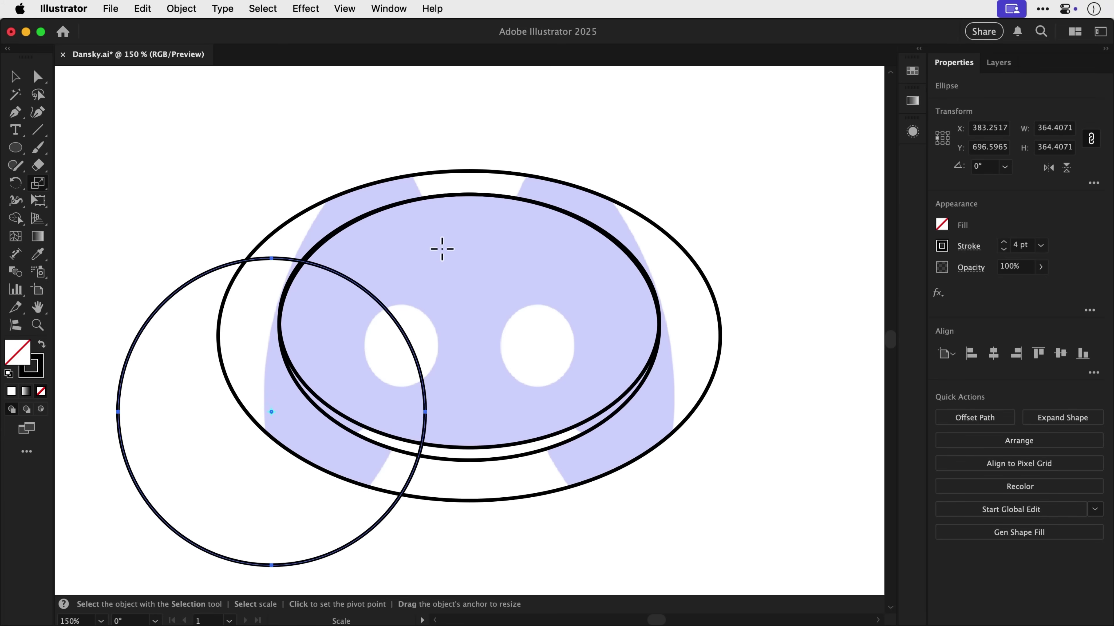
{"action": "left_click_drag", "start_coordinate": [378, 520], "coordinate": [378, 418]}
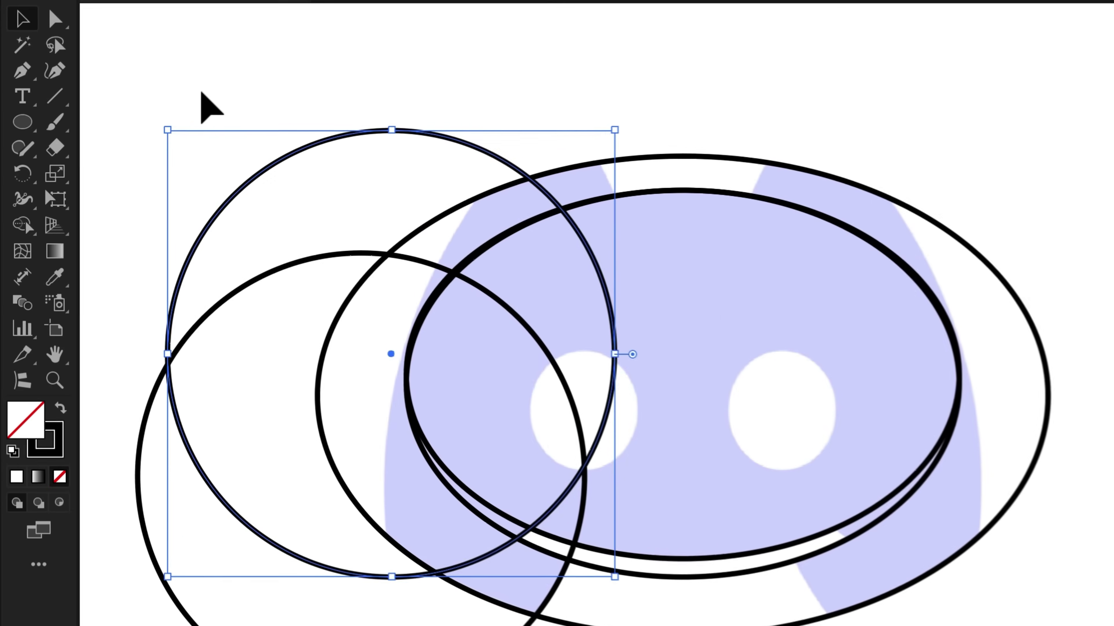
Step: Delete the upper circle's top-left, top-right and lower-left segments
{"action": "left_click", "coordinate": [139, 133]}
{"action": "left_click", "coordinate": [273, 162]}
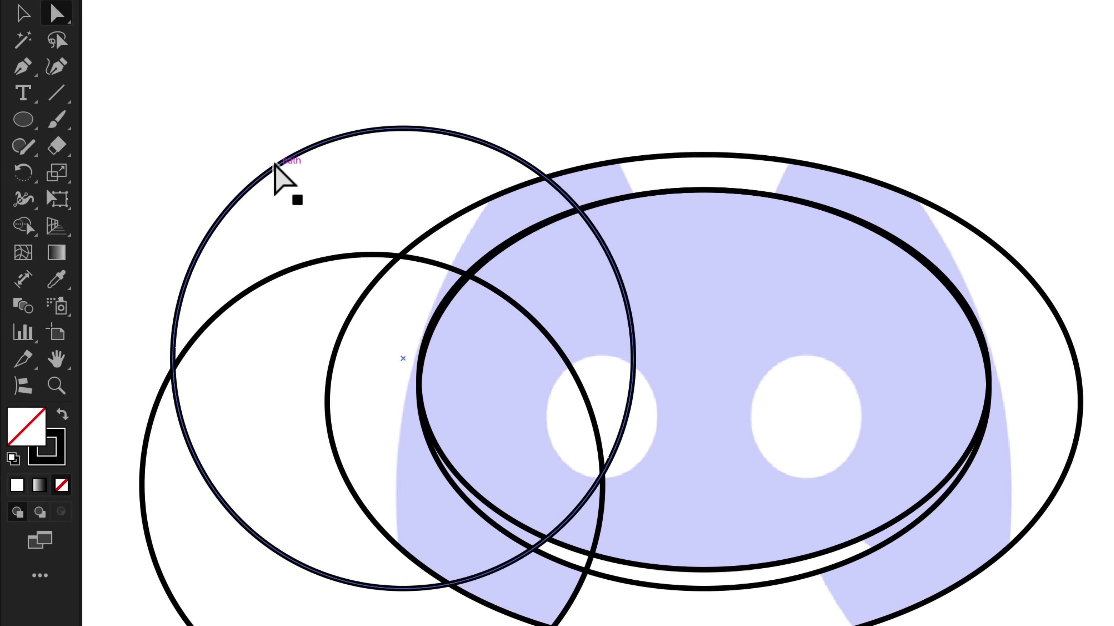
{"action": "key", "text": "Delete"}
{"action": "left_click", "coordinate": [403, 129]}
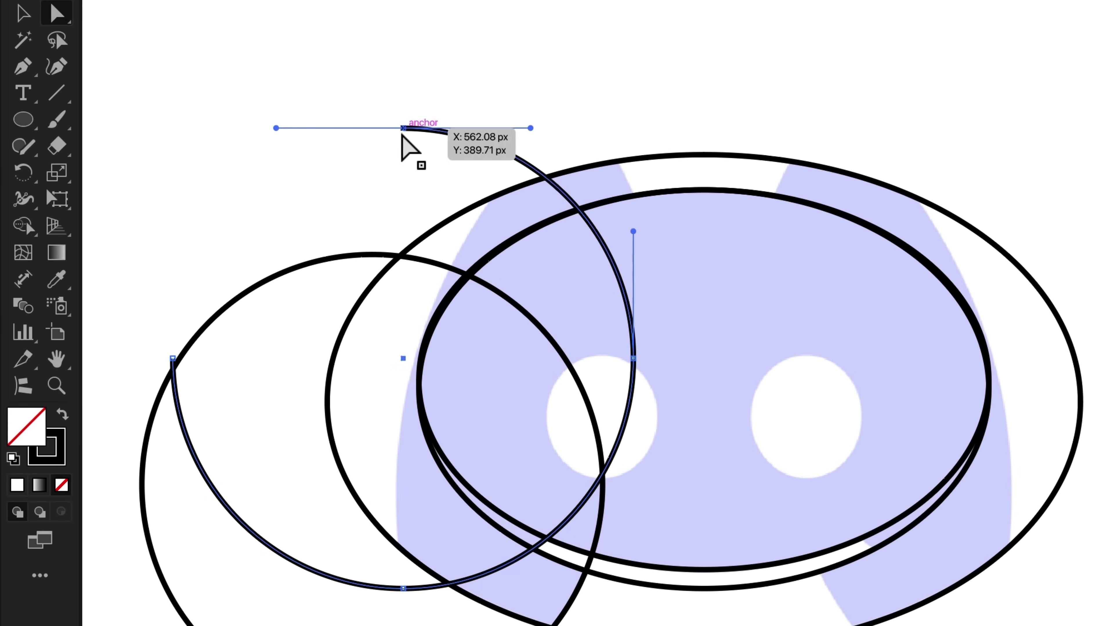
{"action": "key", "text": "Delete"}
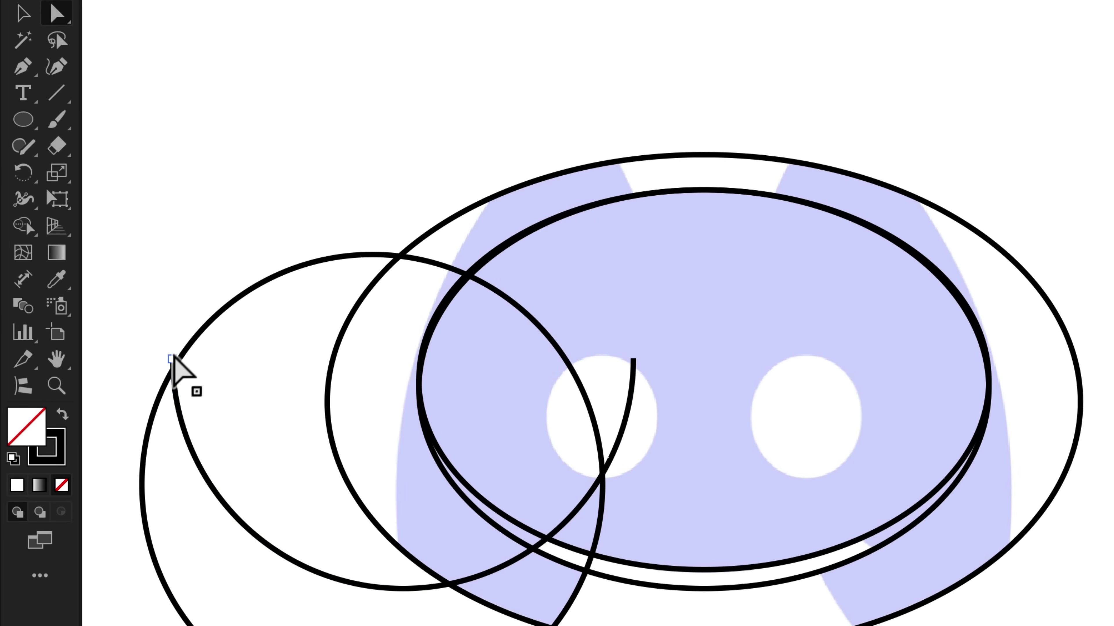
{"action": "left_click", "coordinate": [173, 358]}
{"action": "key", "text": "Delete"}
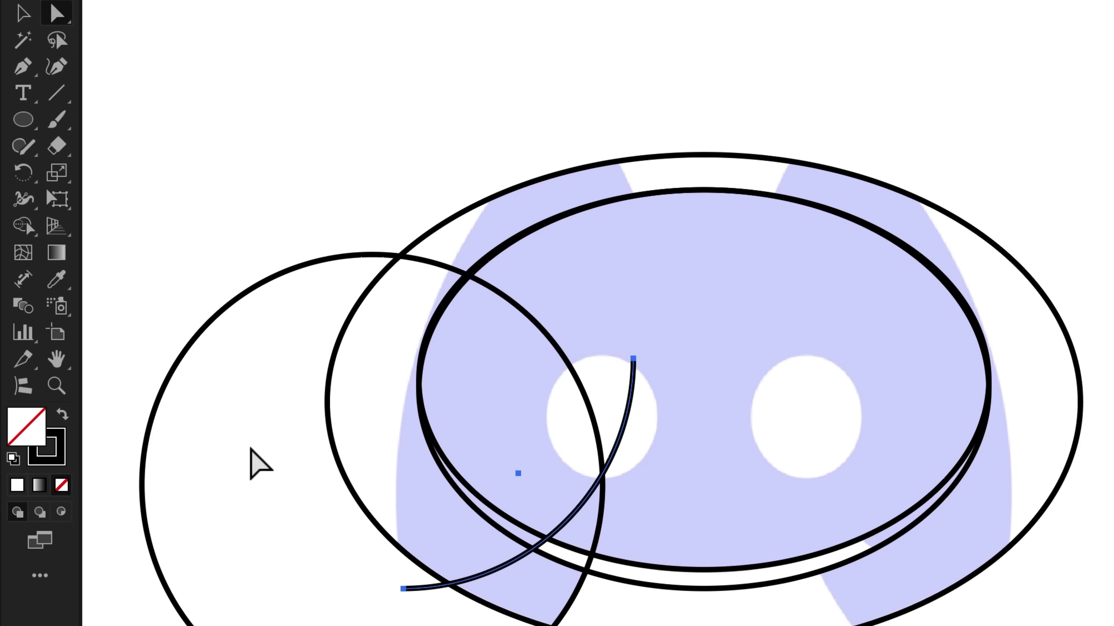
Step: Delete the left circle's upper segment, stray lower piece and upper arc part
{"action": "left_click", "coordinate": [175, 376]}
{"action": "key", "text": "Delete"}
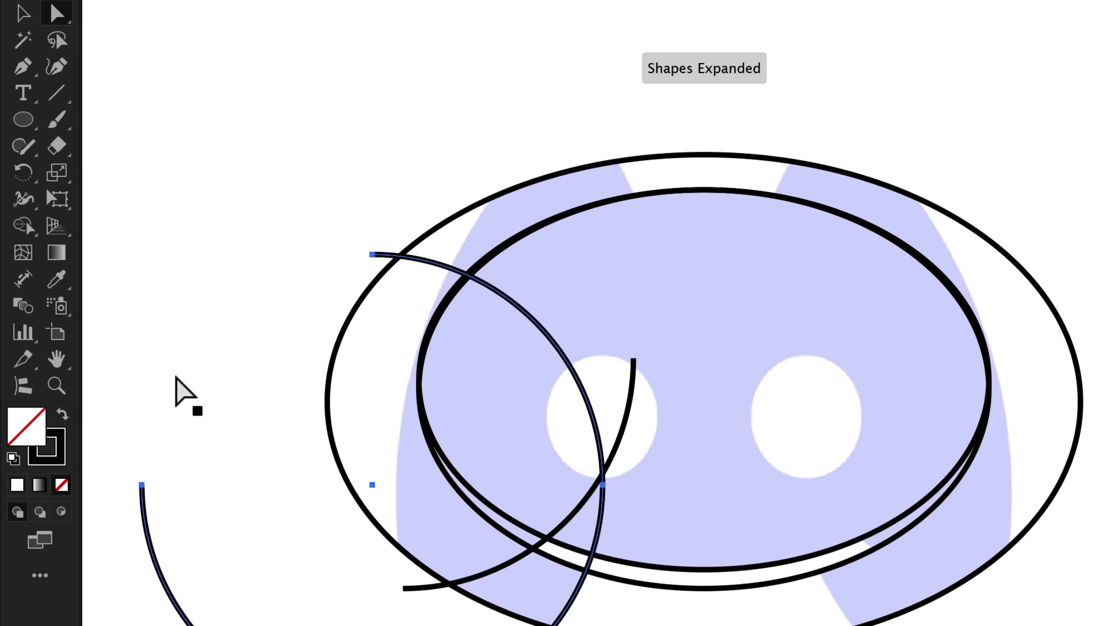
{"action": "left_click", "coordinate": [143, 489]}
{"action": "key", "text": "Delete"}
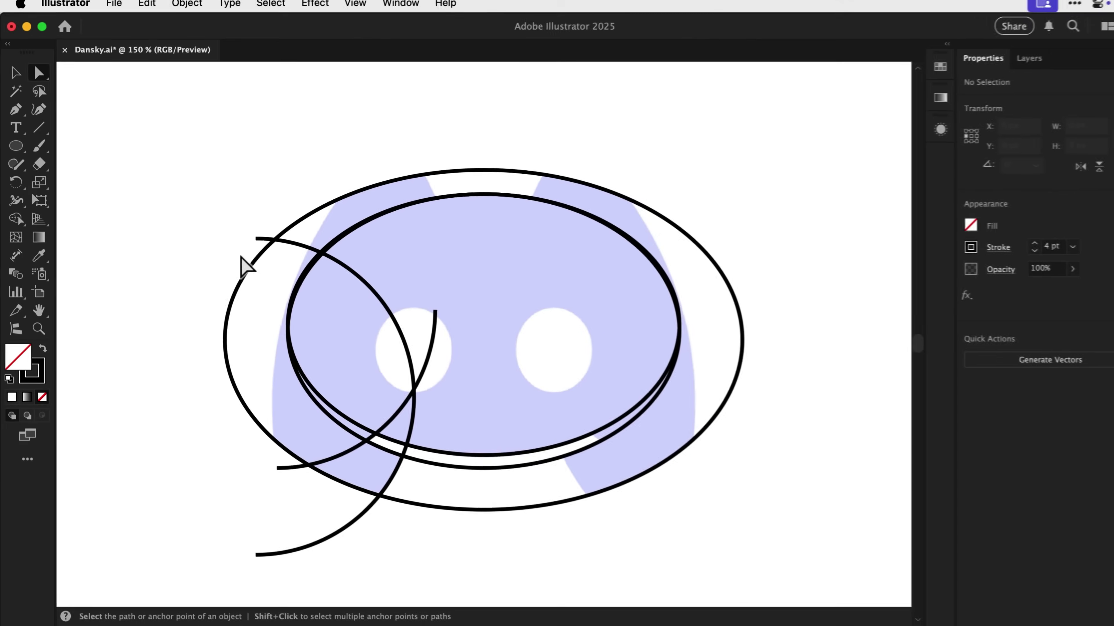
{"action": "left_click", "coordinate": [382, 255]}
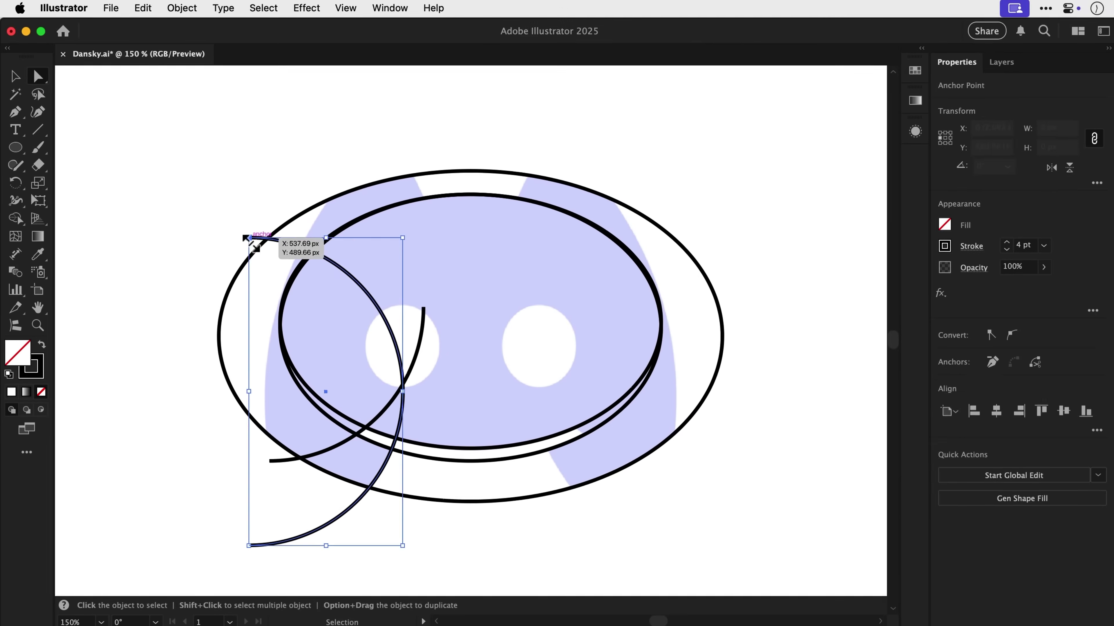
{"action": "key", "text": "Delete"}
Step: Select both remaining left arcs together
{"action": "left_click", "coordinate": [179, 431]}
{"action": "key", "text": "v"}
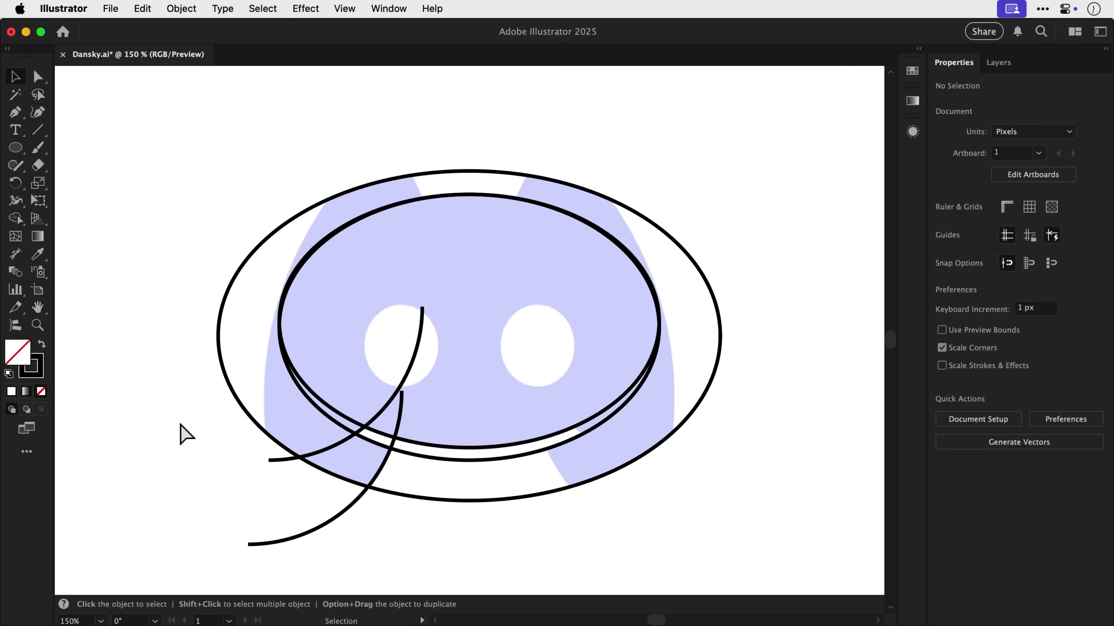
{"action": "left_click", "coordinate": [341, 452]}
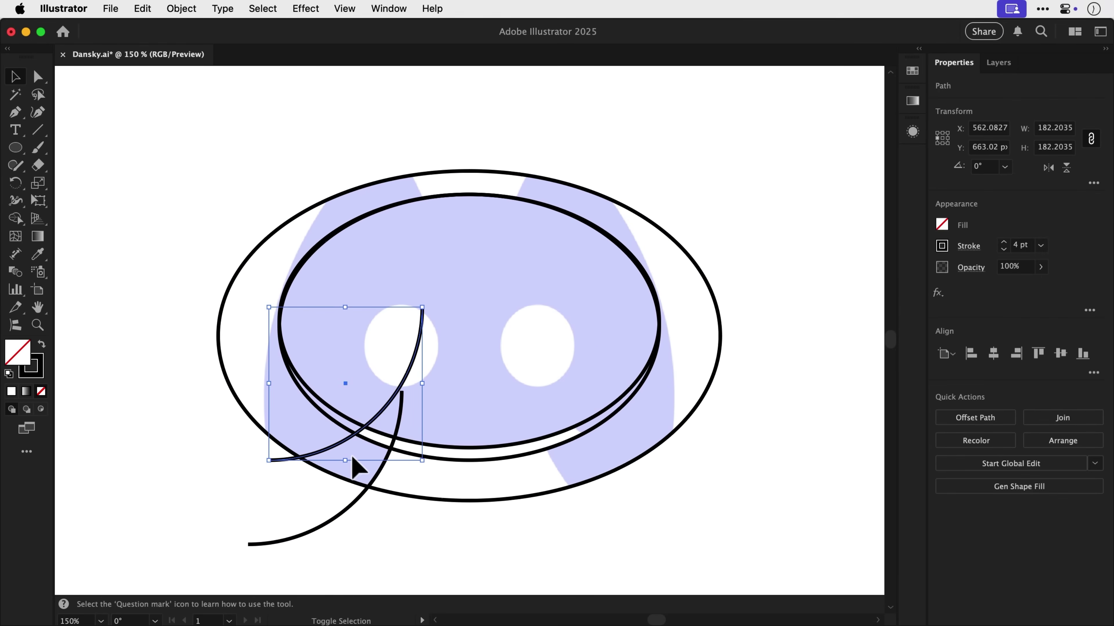
{"action": "left_click", "coordinate": [375, 478], "text": "shift"}
Step: Mirror a copy of the two left arcs vertically onto the right side
{"action": "key", "text": "o"}
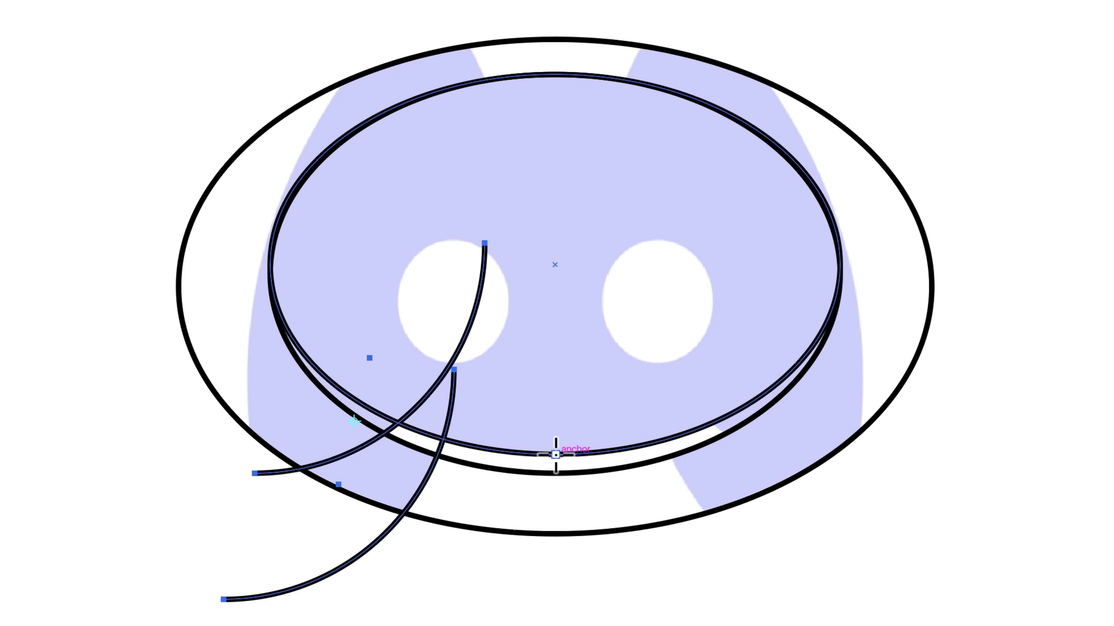
{"action": "left_click", "coordinate": [555, 455], "text": "alt"}
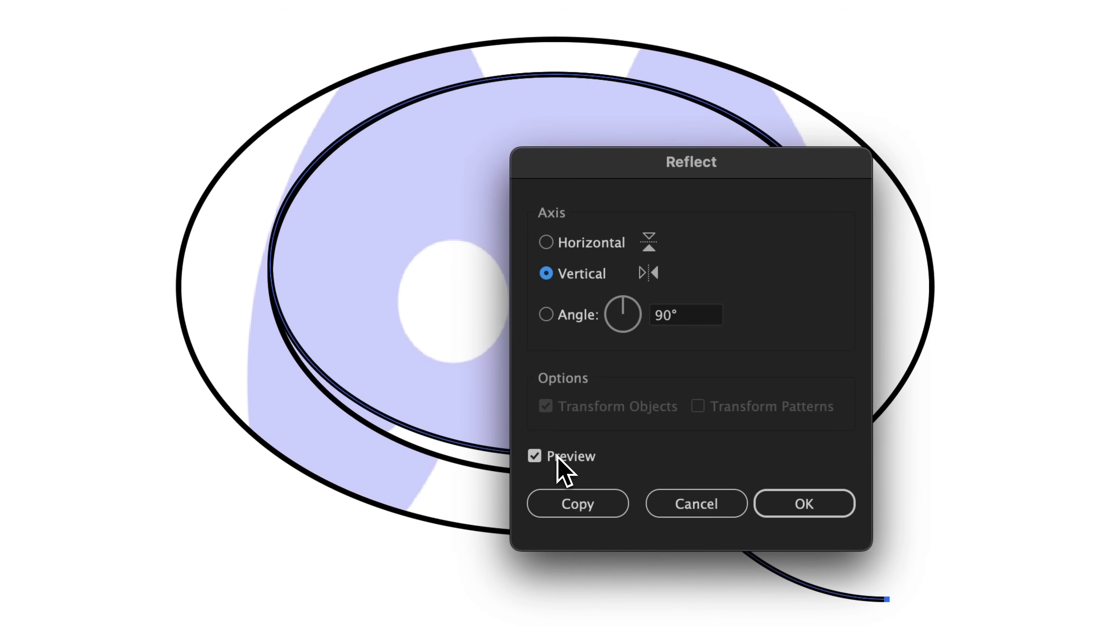
{"action": "left_click", "coordinate": [616, 505]}
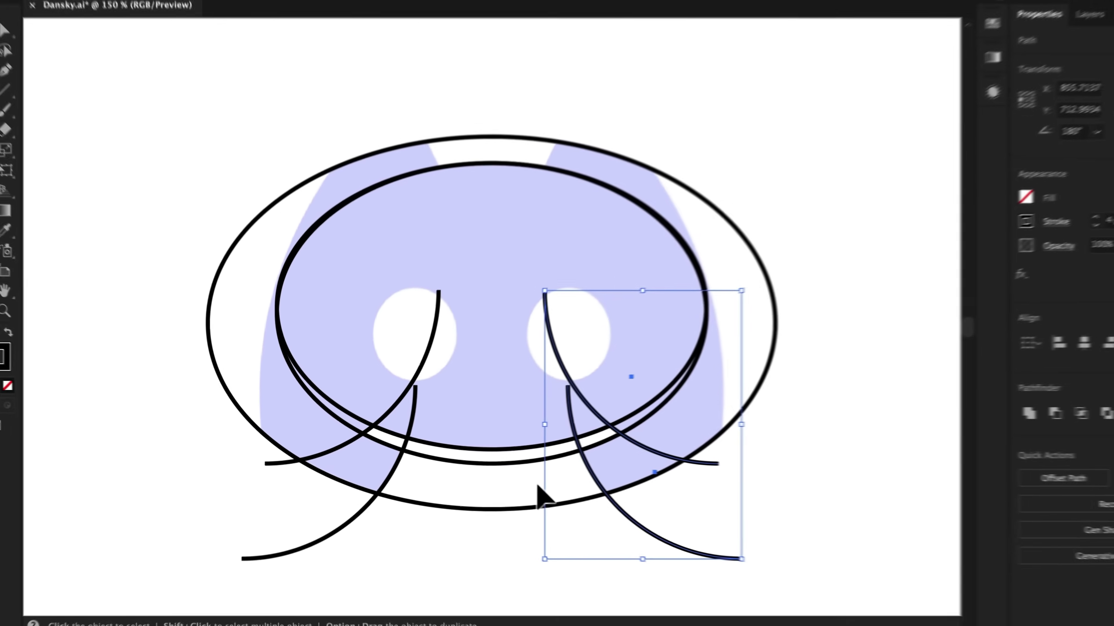
Step: Shrink an inner ellipse copy into an 82 × 98 px eye oval and mirror it to the other eye
{"action": "left_click", "coordinate": [484, 449]}
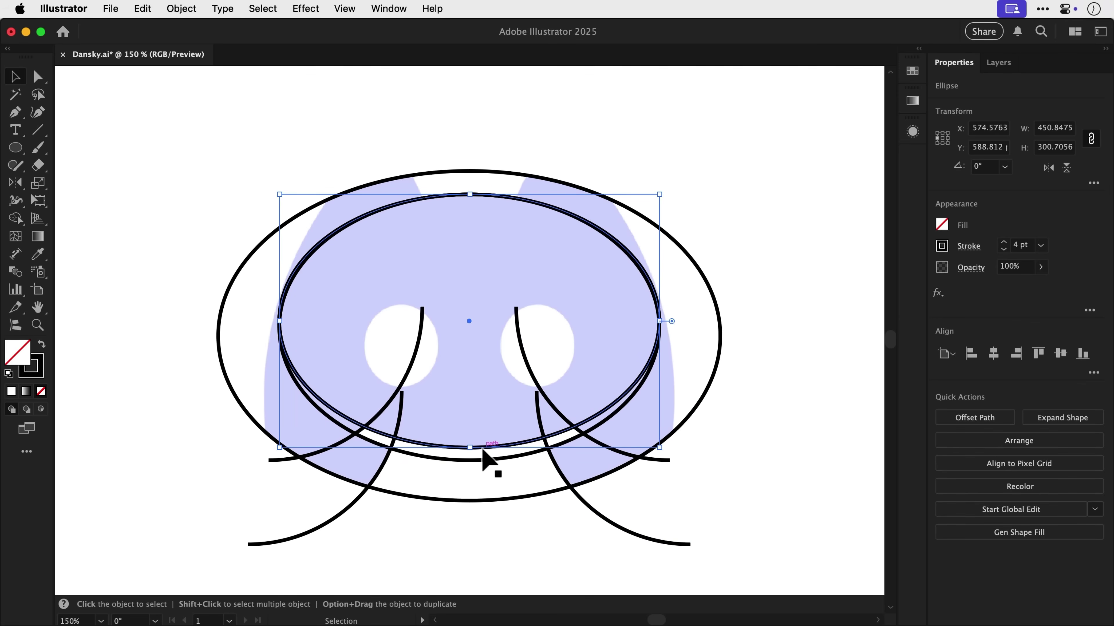
{"action": "key", "text": "s"}
{"action": "left_click_drag", "start_coordinate": [574, 412], "coordinate": [427, 383]}
{"action": "key", "text": "v"}
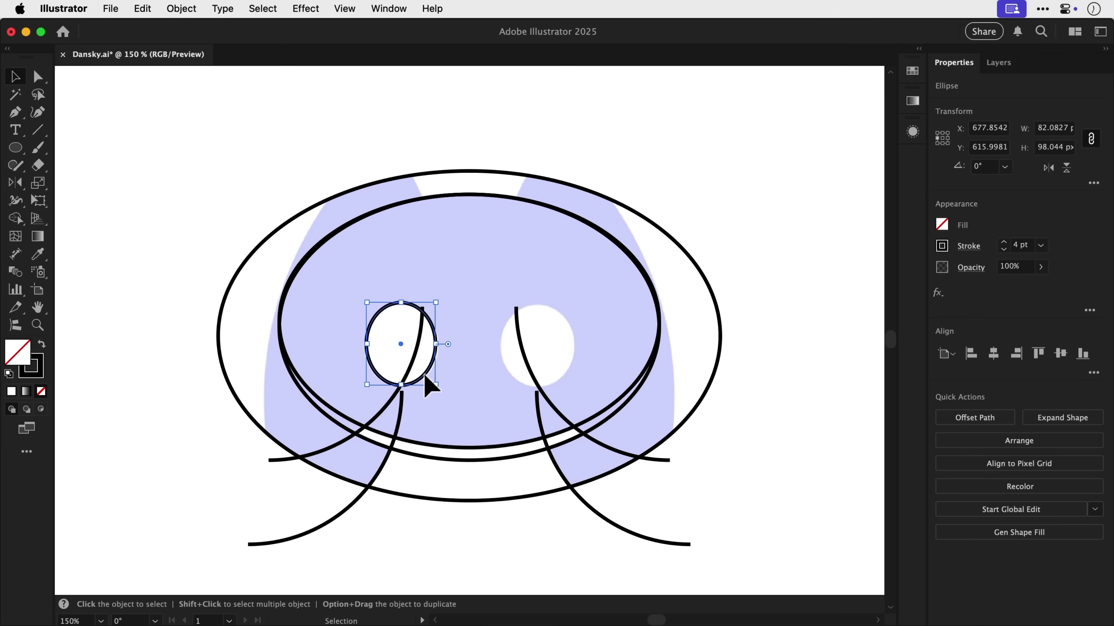
{"action": "key", "text": "o"}
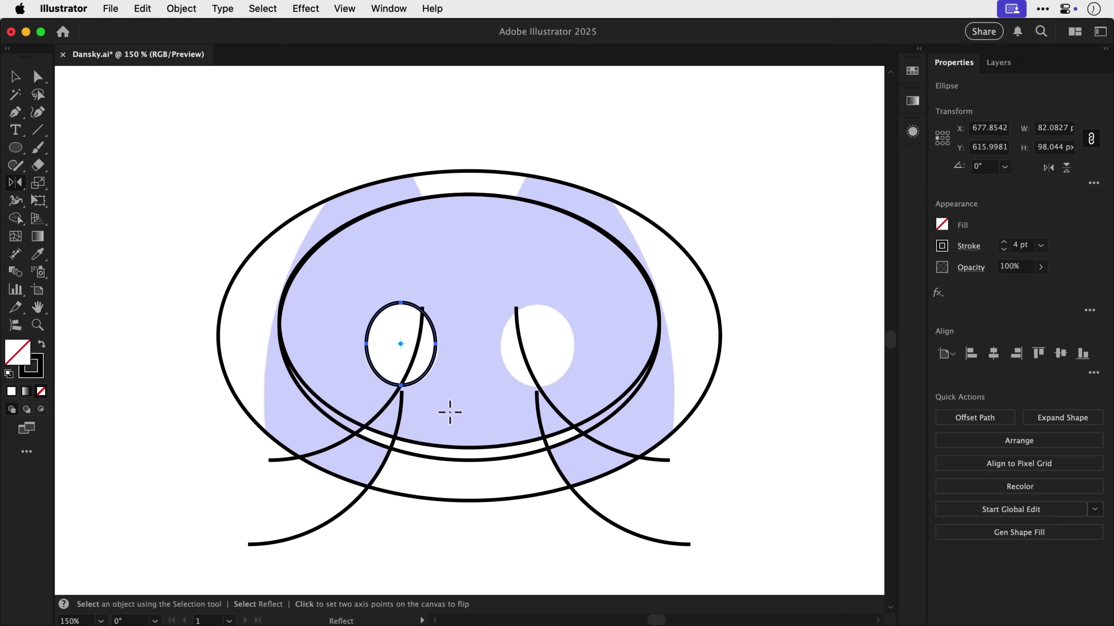
{"action": "left_click", "coordinate": [467, 444], "text": "alt"}
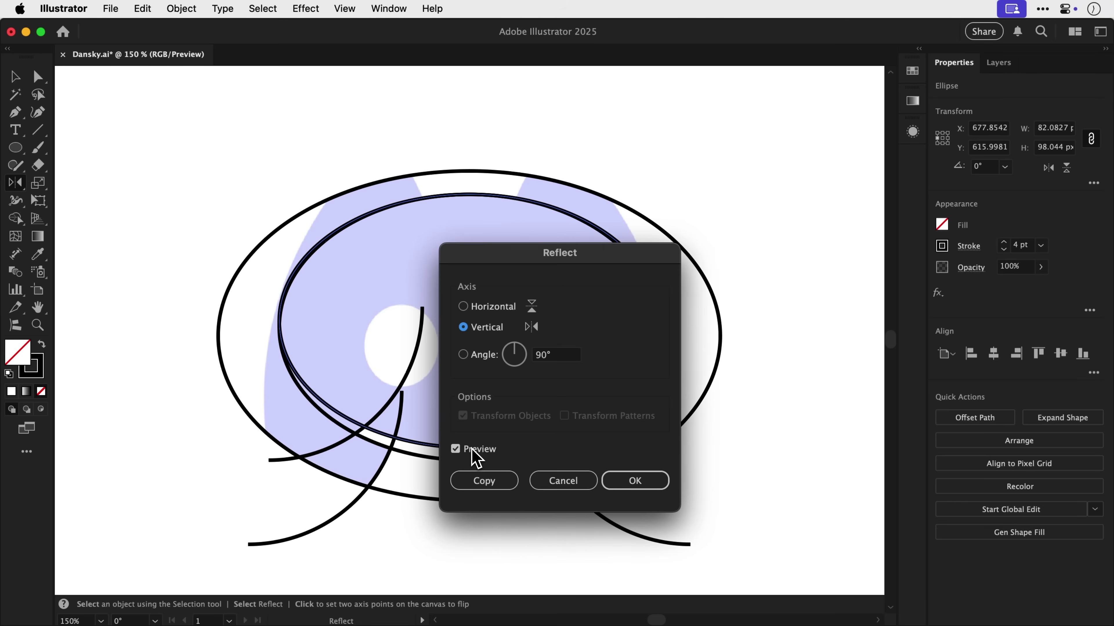
{"action": "left_click", "coordinate": [495, 480]}
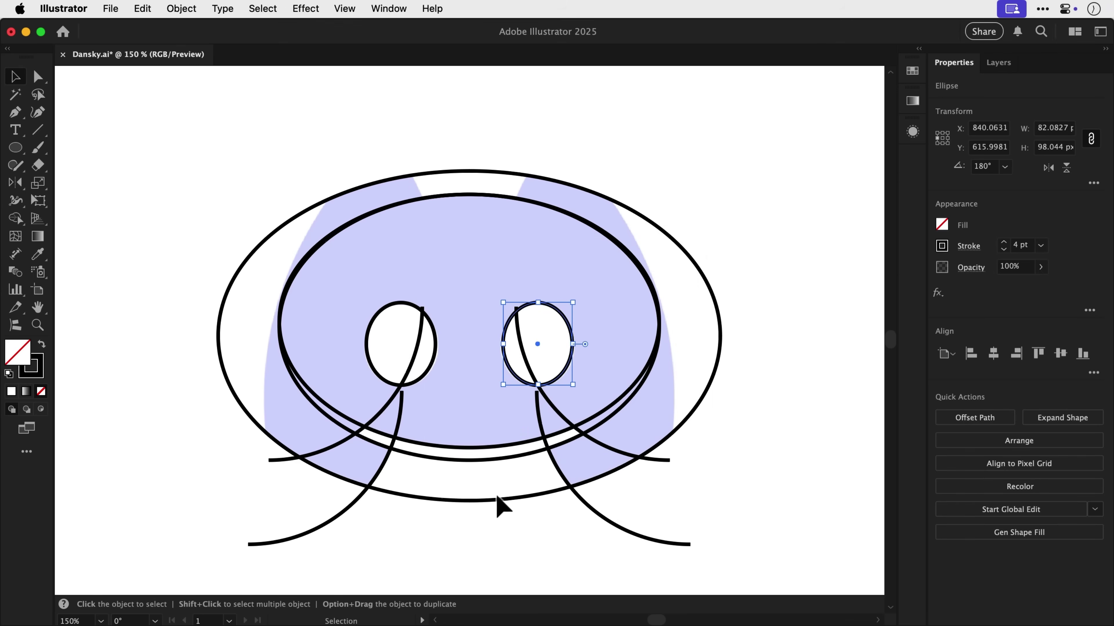
{"action": "left_click", "coordinate": [497, 499]}
Step: Stretch the outer ellipse into a tall oval and move it down over the face
{"action": "key", "text": "a"}
{"action": "key", "text": "v"}
{"action": "key", "text": "a"}
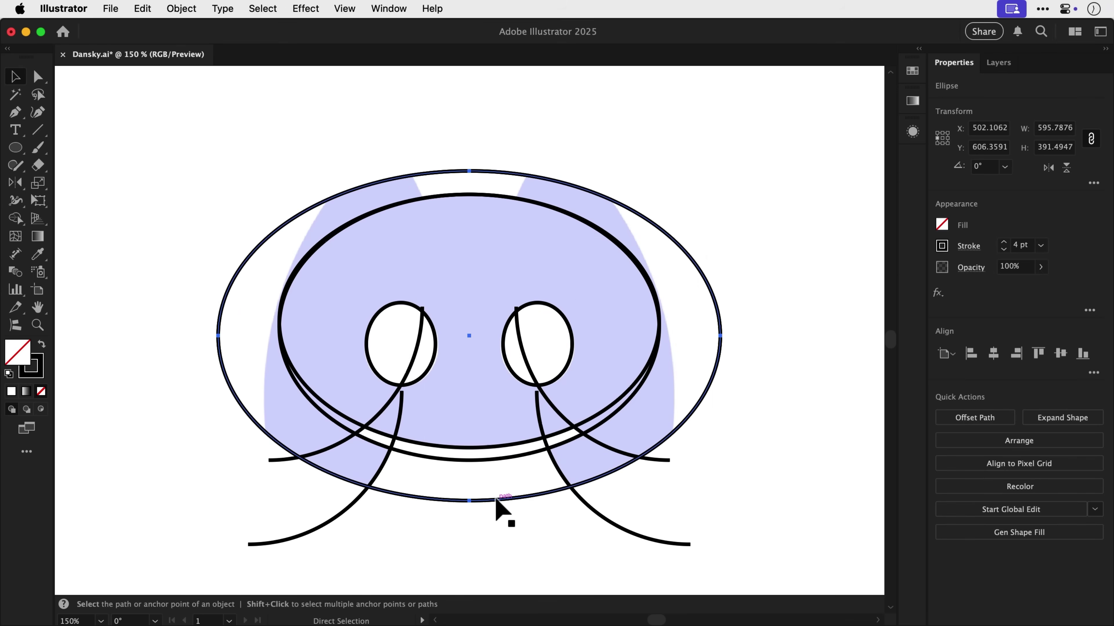
{"action": "key", "text": "v"}
{"action": "key", "text": "super+minus"}
{"action": "key", "text": "super+minus"}
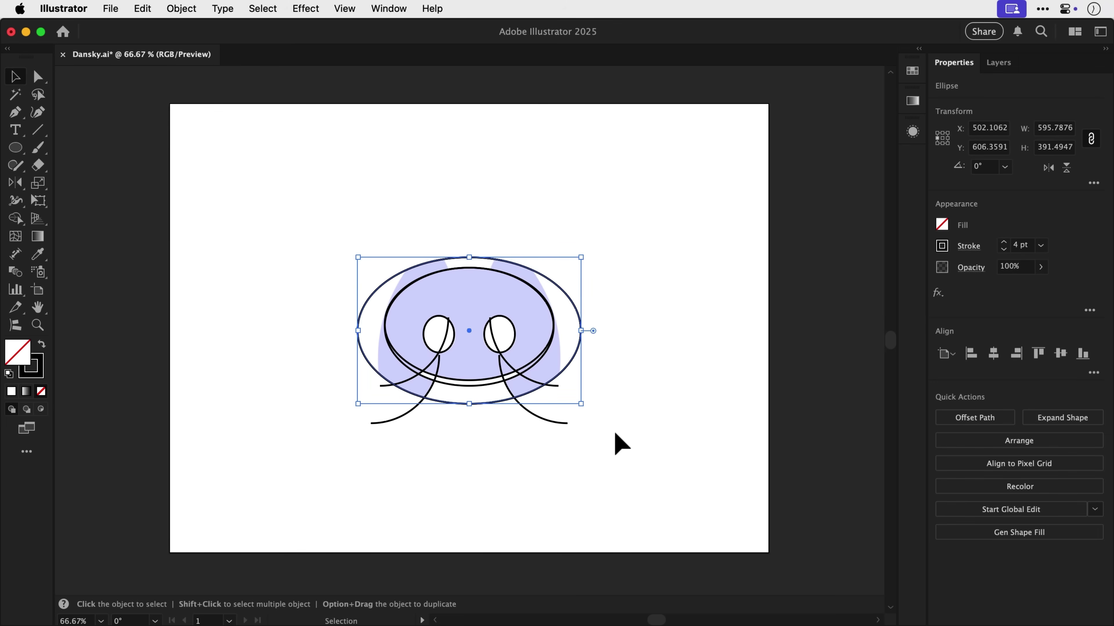
{"action": "key", "text": "s"}
{"action": "left_click_drag", "start_coordinate": [614, 434], "coordinate": [614, 505]}
{"action": "key", "text": "v"}
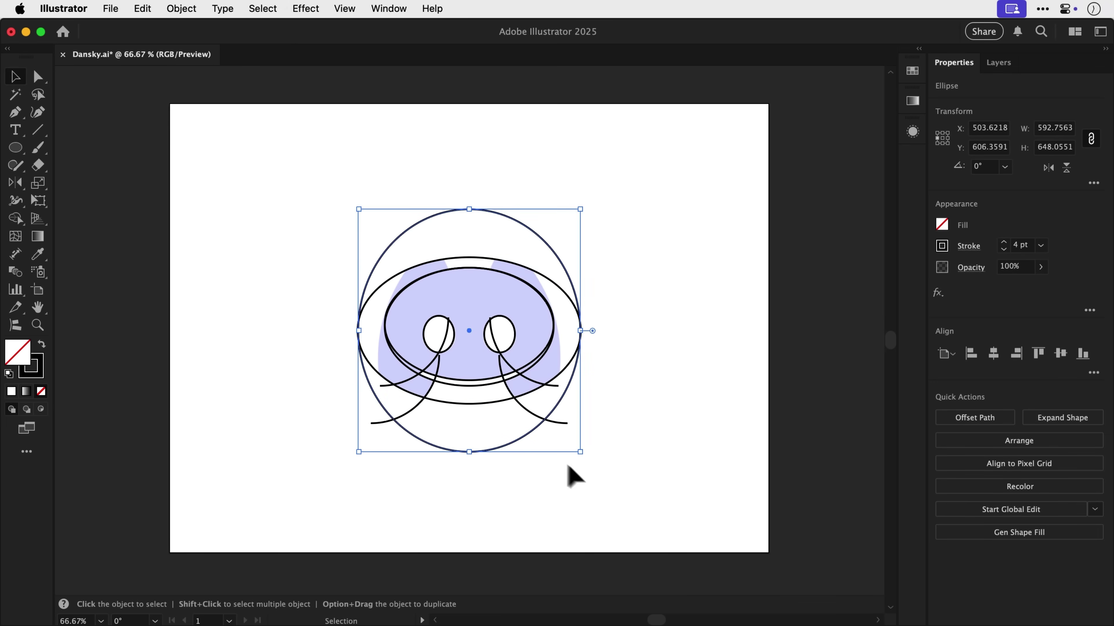
{"action": "left_click_drag", "start_coordinate": [526, 437], "coordinate": [523, 478]}
Step: Shrink the tall oval slightly and raise it about 54 px to 497 × 605 px
{"action": "key", "text": "s"}
{"action": "left_click_drag", "start_coordinate": [654, 520], "coordinate": [633, 511]}
{"action": "key", "text": "v"}
{"action": "mouse_move", "coordinate": [541, 454]}
{"action": "left_mouse_down"}
{"action": "mouse_move", "coordinate": [535, 430]}
{"action": "mouse_move", "coordinate": [567, 460]}
{"action": "mouse_move", "coordinate": [529, 442]}
{"action": "left_mouse_up"}
{"action": "left_click", "coordinate": [629, 212]}
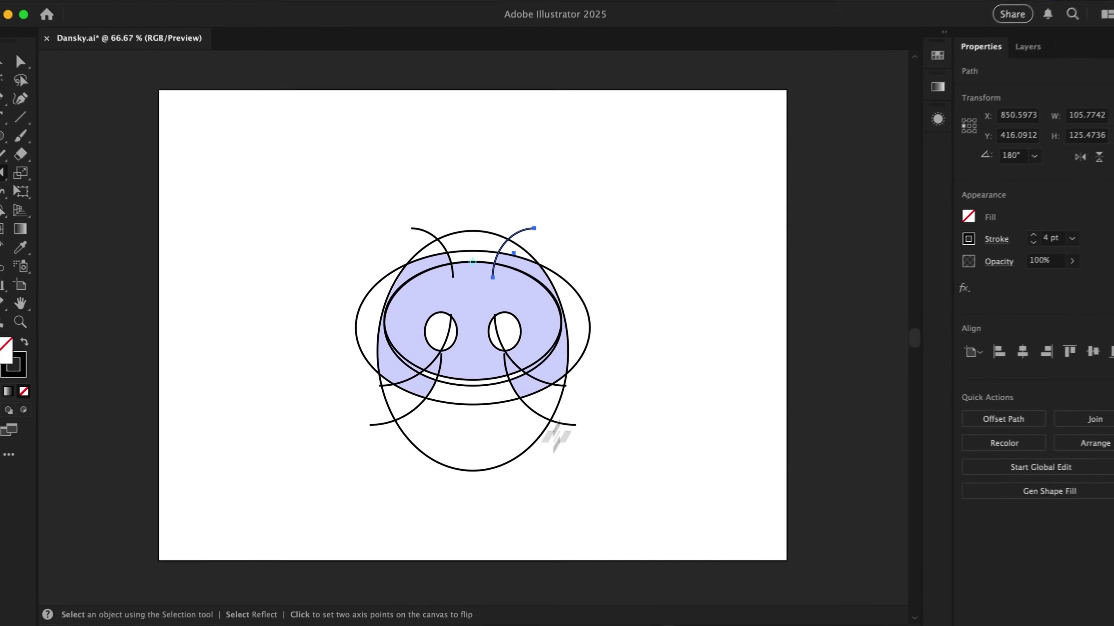
Step: Zoom to 150%, select every path of the sketch, and switch to Shape Builder
{"action": "key", "text": "v"}
{"action": "left_click", "coordinate": [920, 276]}
{"action": "key", "text": "super+equal"}
{"action": "key", "text": "super+equal"}
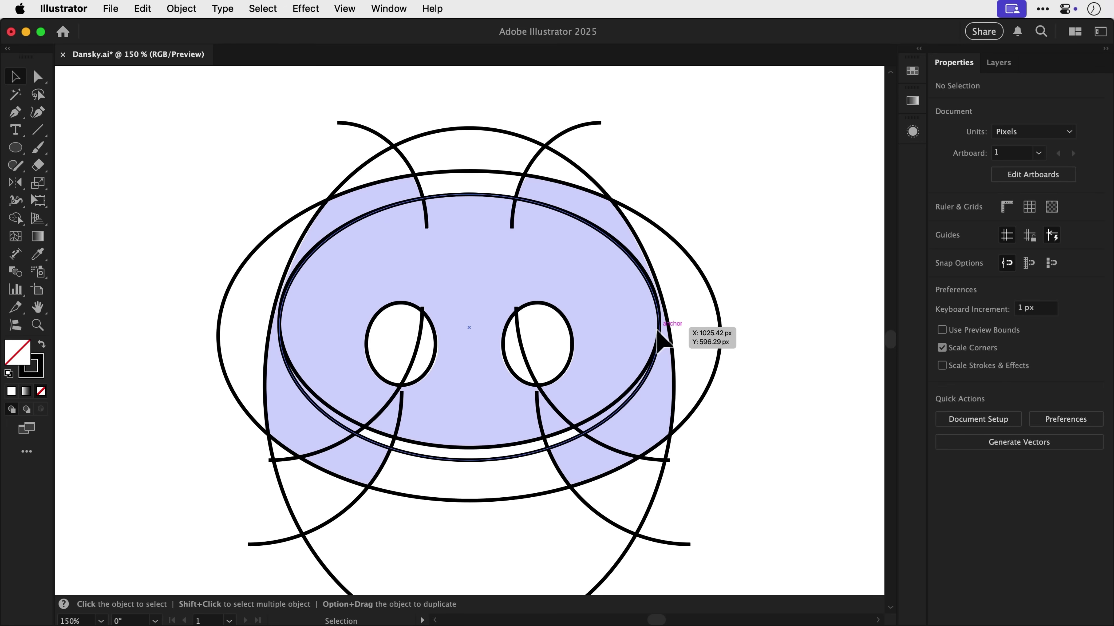
{"action": "key", "text": "super+a"}
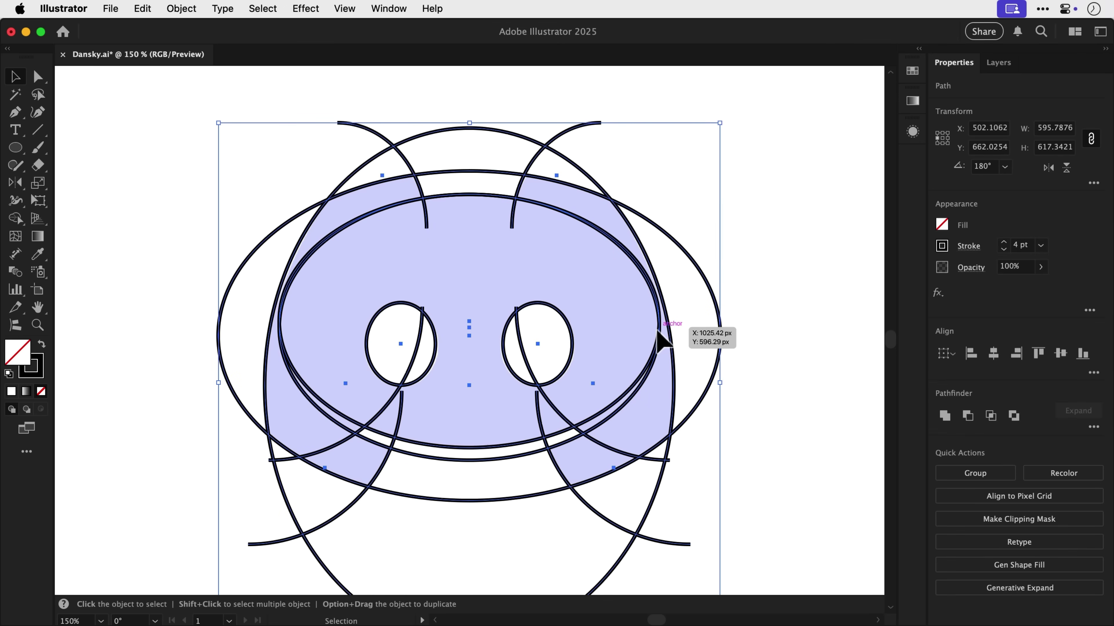
{"action": "left_click", "coordinate": [154, 11]}
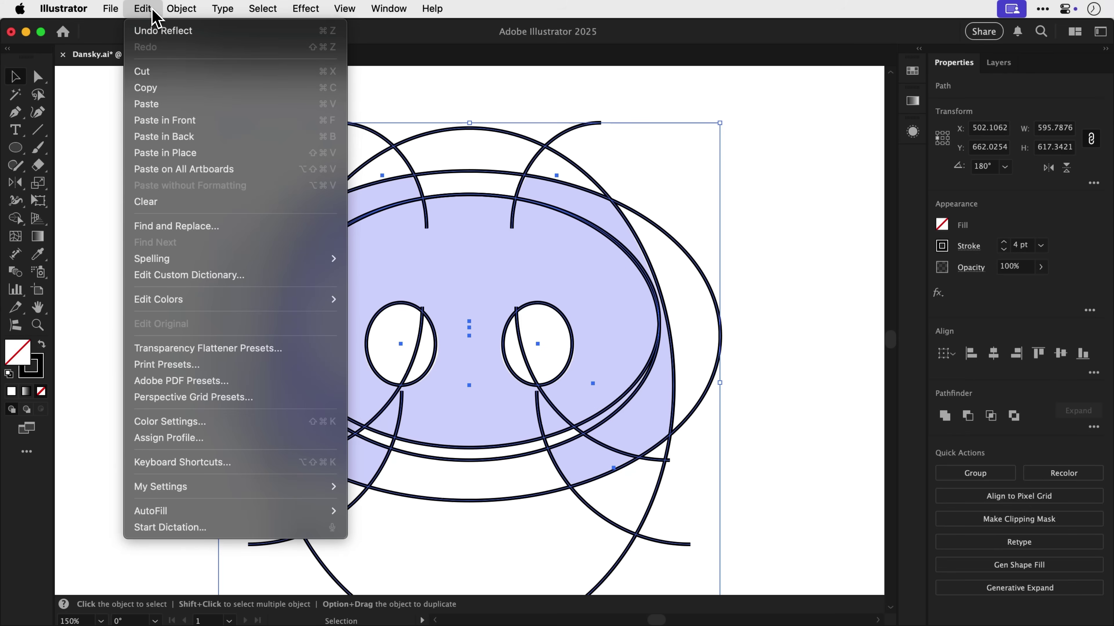
{"action": "left_click", "coordinate": [152, 88]}
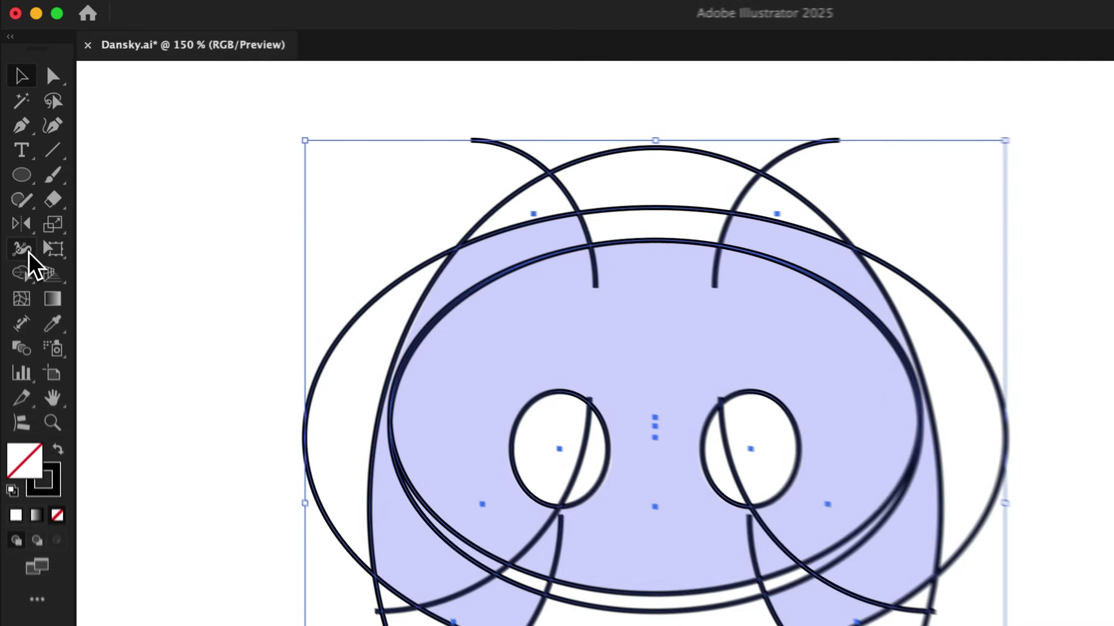
{"action": "left_click", "coordinate": [13, 219]}
Step: Remove the outer ellipse's side arcs, lower-right pieces and bottom-left tail region
{"action": "left_click", "coordinate": [18, 289]}
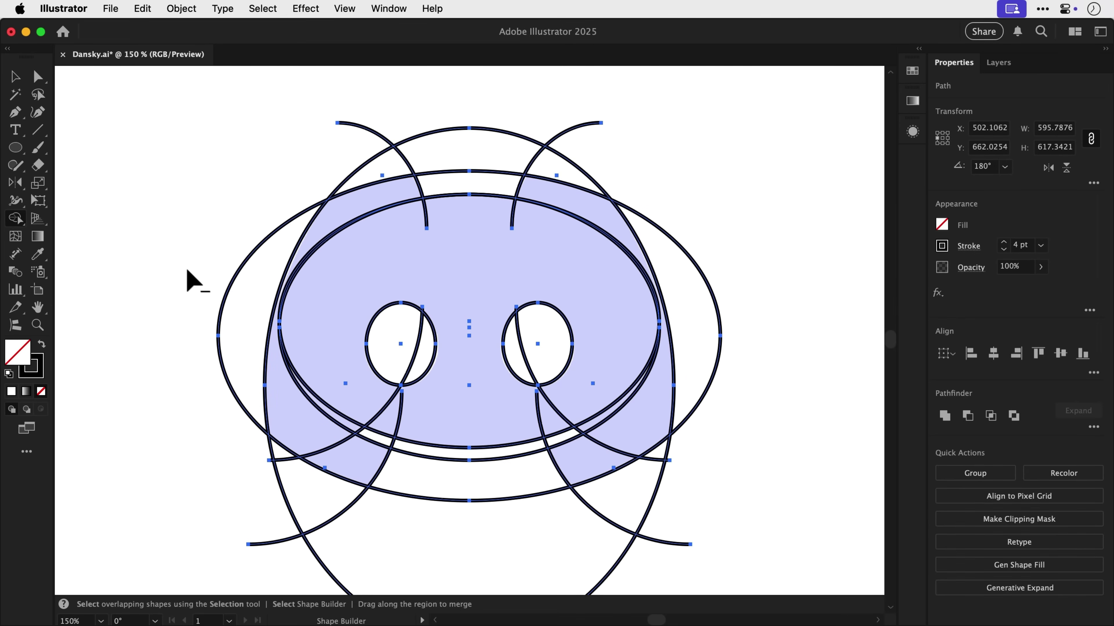
{"action": "left_click", "coordinate": [226, 290], "text": "alt"}
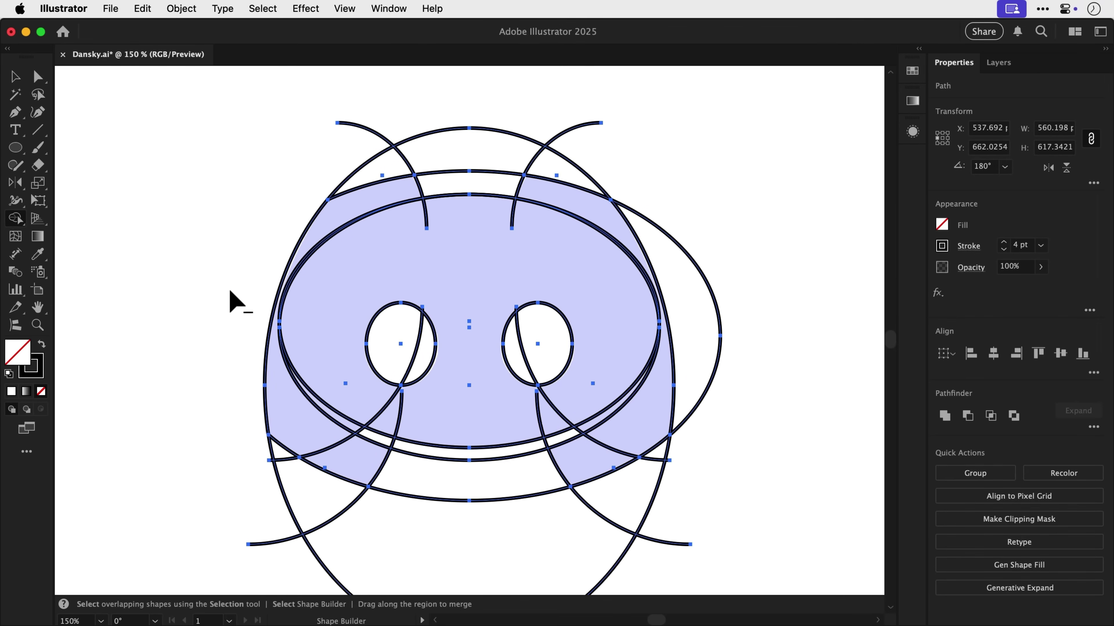
{"action": "left_click", "coordinate": [715, 307], "text": "alt"}
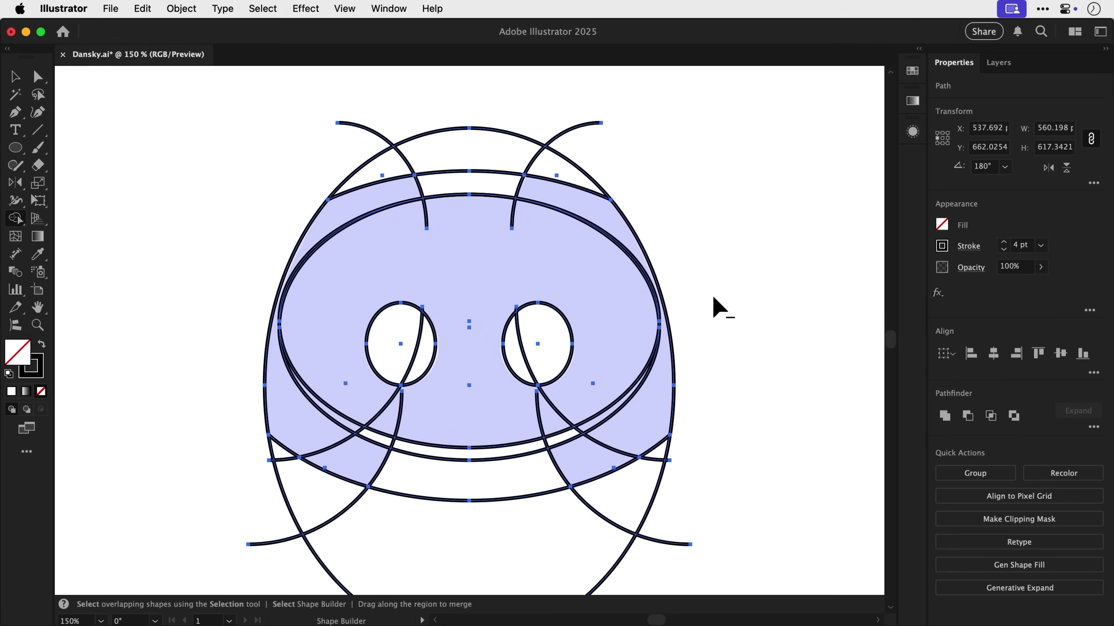
{"action": "left_click", "coordinate": [658, 489], "text": "alt"}
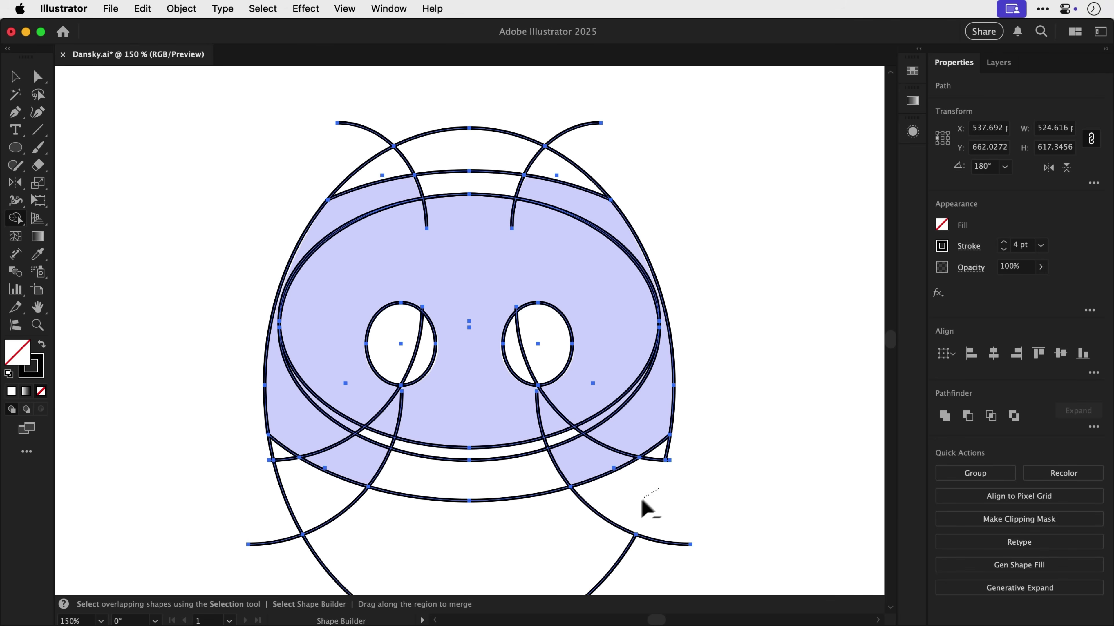
{"action": "left_click", "coordinate": [652, 551], "text": "alt"}
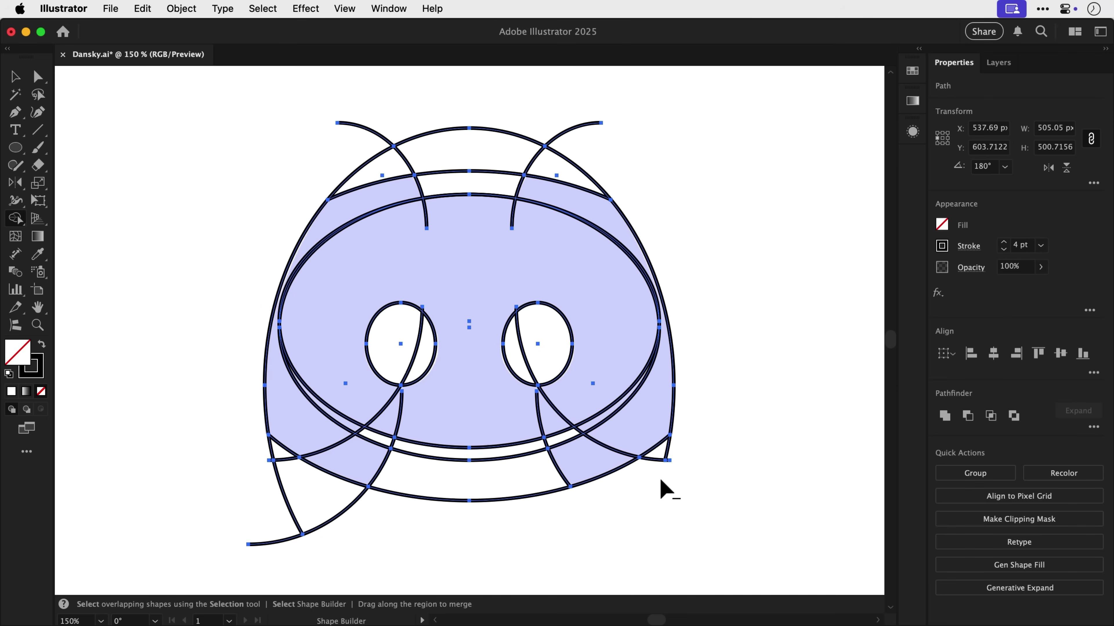
{"action": "left_click", "coordinate": [661, 459], "text": "alt"}
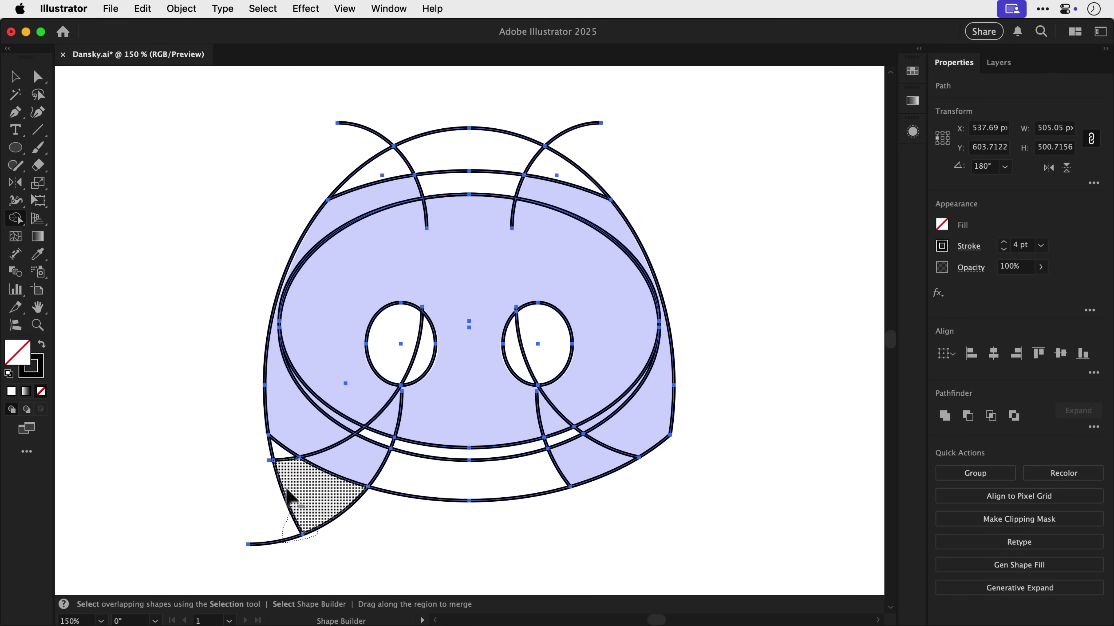
{"action": "left_click_drag", "start_coordinate": [265, 460], "coordinate": [268, 458]}
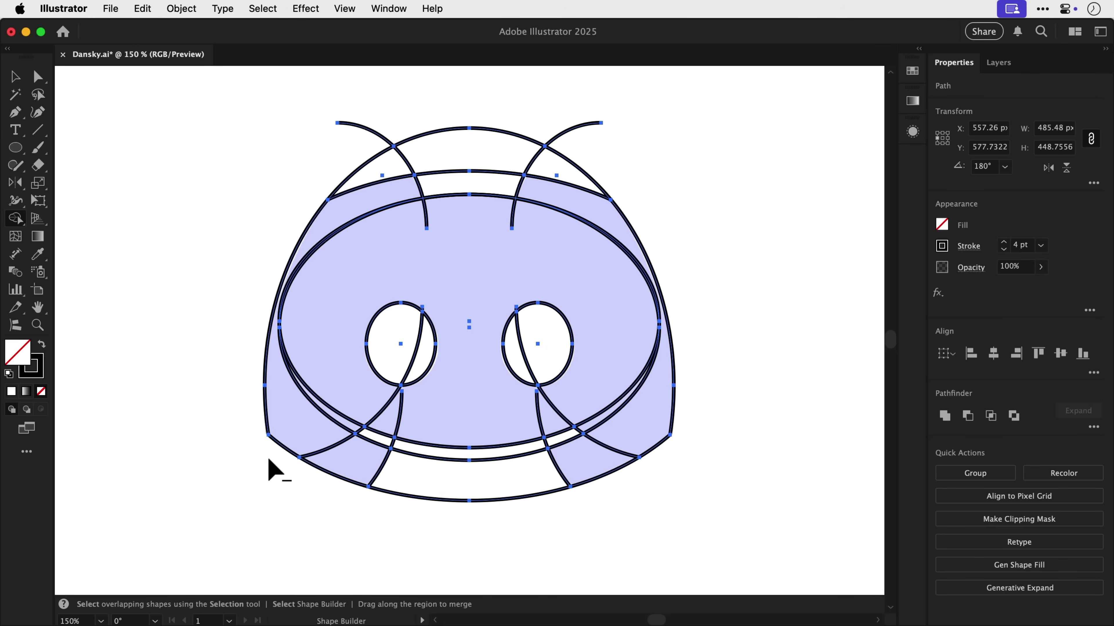
Step: Delete the bottom band and arc, merge the central ellipse, and remove the top band
{"action": "left_click", "coordinate": [410, 462], "text": "alt"}
{"action": "left_click", "coordinate": [510, 455], "text": "alt"}
{"action": "left_click", "coordinate": [521, 503], "text": "alt"}
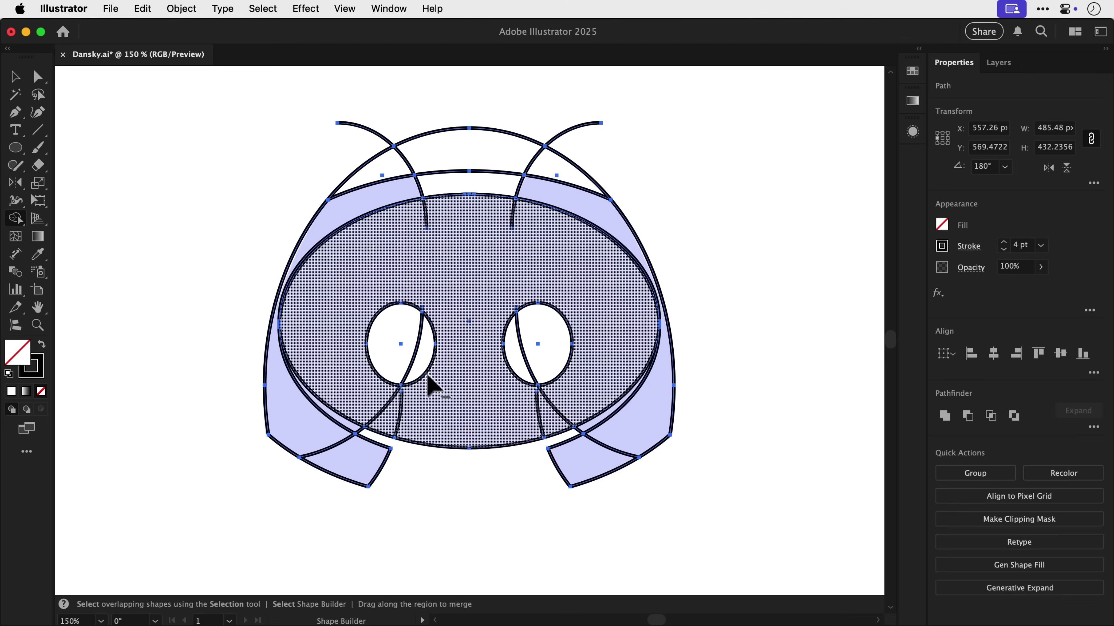
{"action": "left_click_drag", "start_coordinate": [432, 386], "coordinate": [532, 373]}
{"action": "left_click", "coordinate": [439, 145], "text": "alt"}
{"action": "left_click", "coordinate": [523, 145], "text": "alt"}
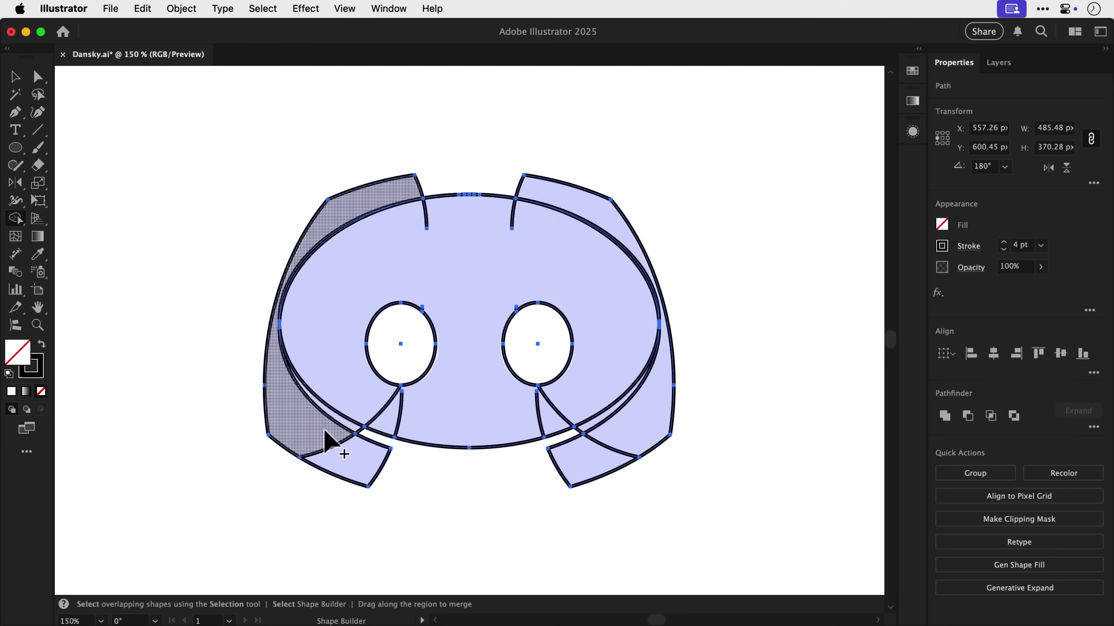
Step: Merge the left crescent, left foot, centre and lower-right pieces into one solid shape
{"action": "left_click_drag", "start_coordinate": [327, 440], "coordinate": [349, 461]}
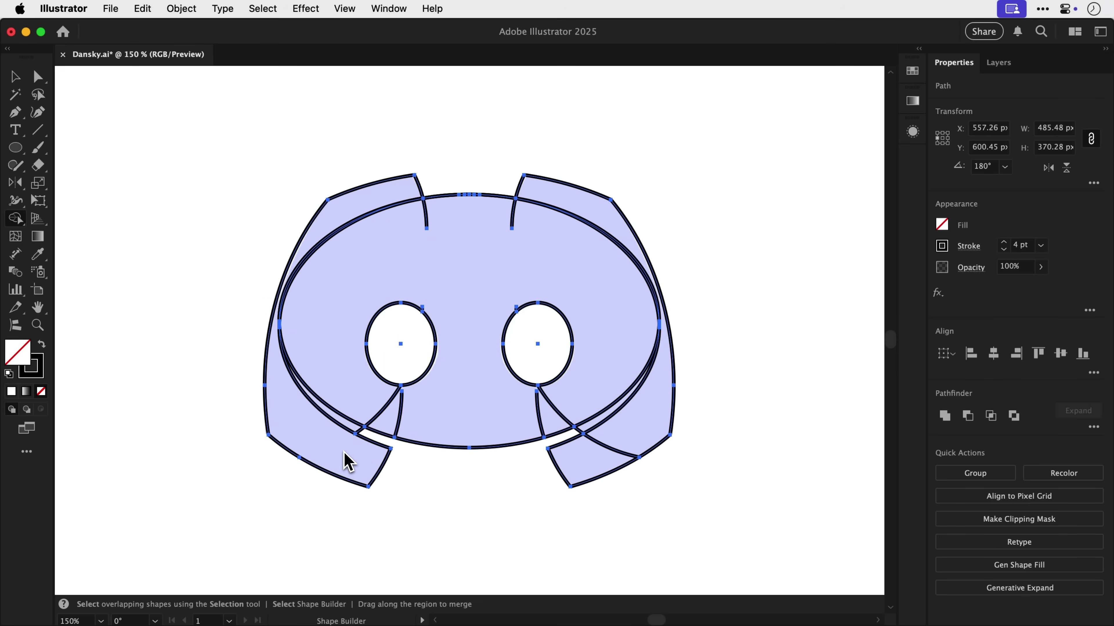
{"action": "mouse_move", "coordinate": [340, 216]}
{"action": "left_mouse_down"}
{"action": "mouse_move", "coordinate": [391, 233]}
{"action": "mouse_move", "coordinate": [592, 219]}
{"action": "left_mouse_up"}
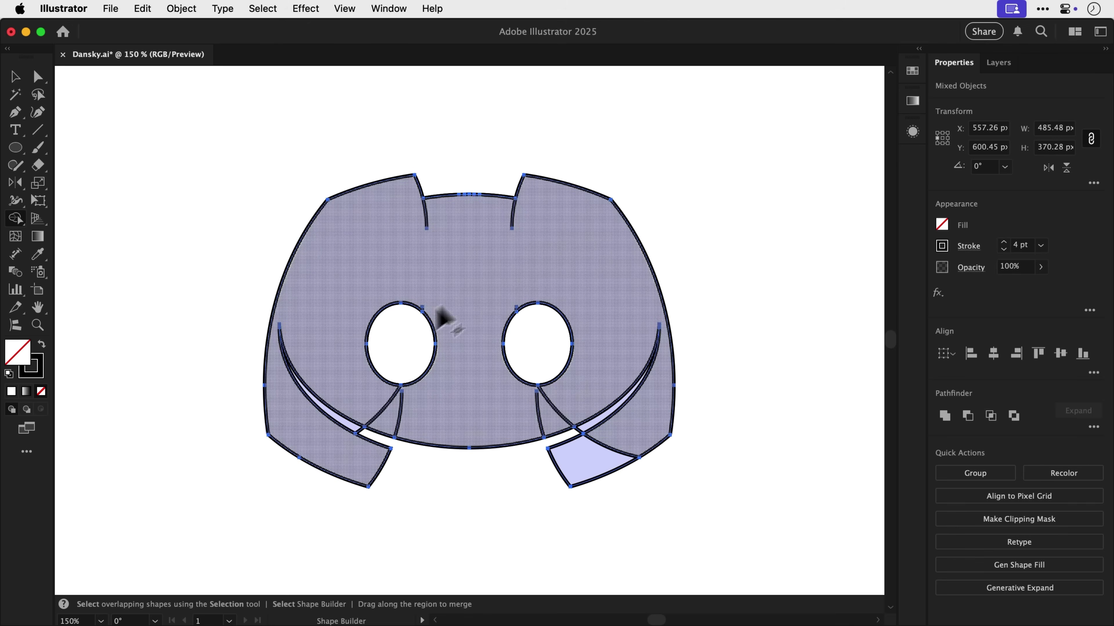
{"action": "mouse_move", "coordinate": [336, 383]}
{"action": "left_mouse_down"}
{"action": "mouse_move", "coordinate": [309, 427]}
{"action": "mouse_move", "coordinate": [371, 411]}
{"action": "left_mouse_up"}
{"action": "left_click_drag", "start_coordinate": [510, 421], "coordinate": [583, 398]}
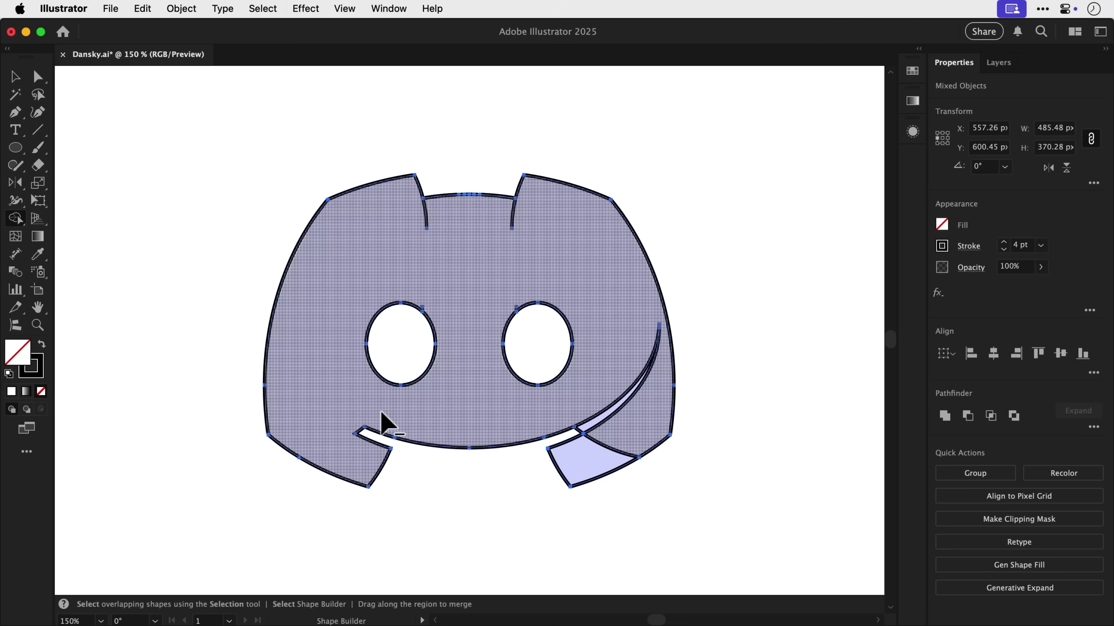
{"action": "mouse_move", "coordinate": [382, 413]}
{"action": "left_mouse_down"}
{"action": "mouse_move", "coordinate": [620, 442]}
{"action": "mouse_move", "coordinate": [601, 454]}
{"action": "mouse_move", "coordinate": [606, 393]}
{"action": "mouse_move", "coordinate": [624, 430]}
{"action": "left_mouse_up"}
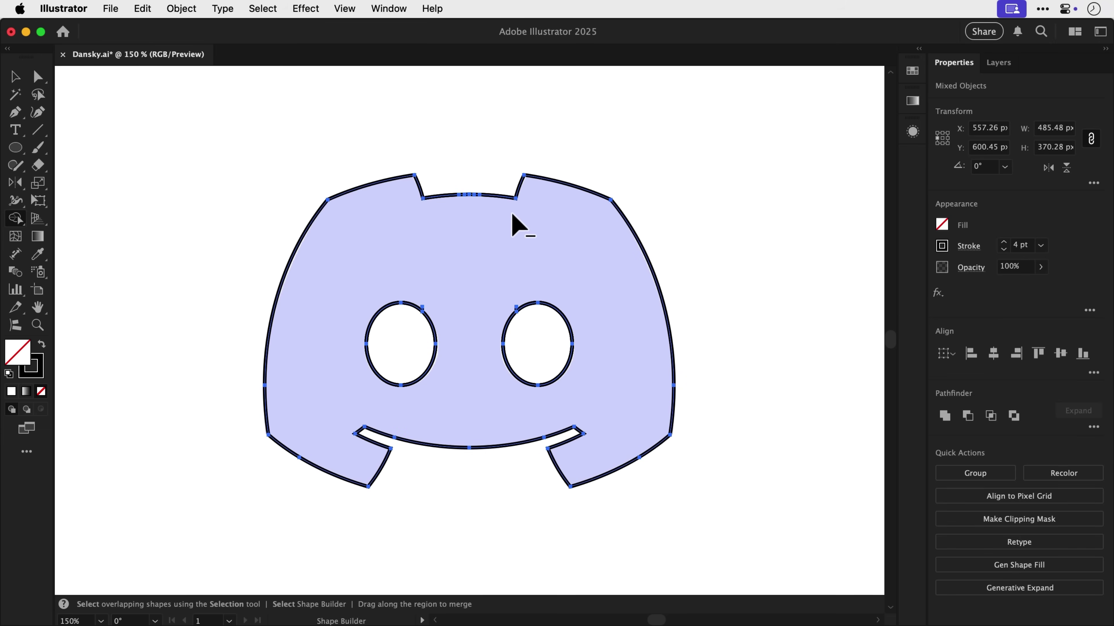
Step: In Outline view, delete the stray marks above the left and right eyes
{"action": "key", "text": "v"}
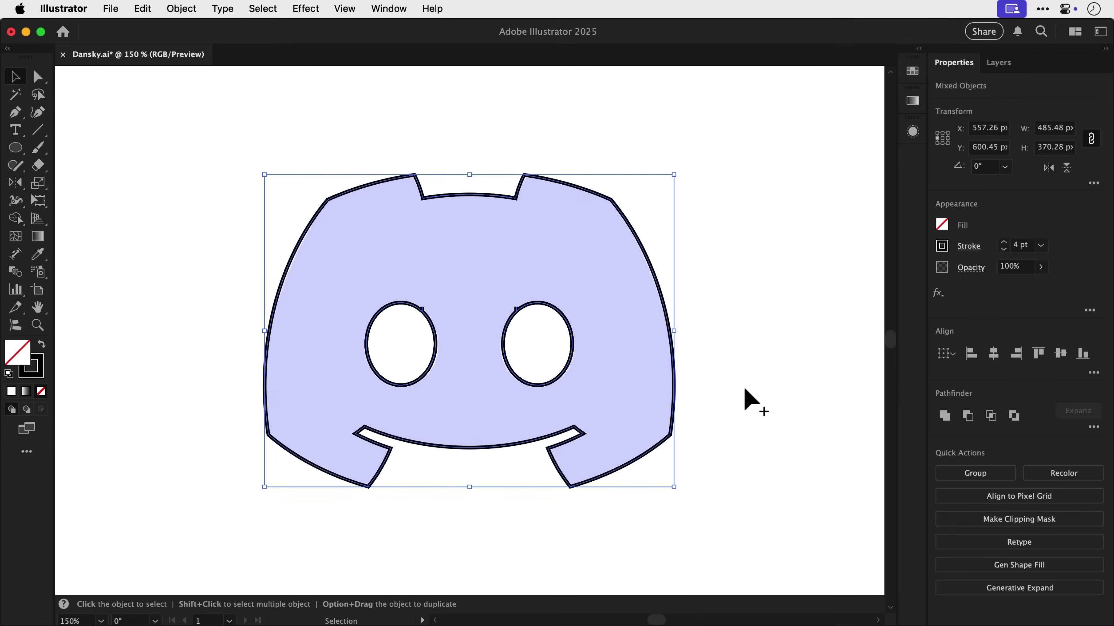
{"action": "left_click", "coordinate": [744, 390]}
{"action": "key", "text": "super+equal"}
{"action": "key", "text": "super+equal"}
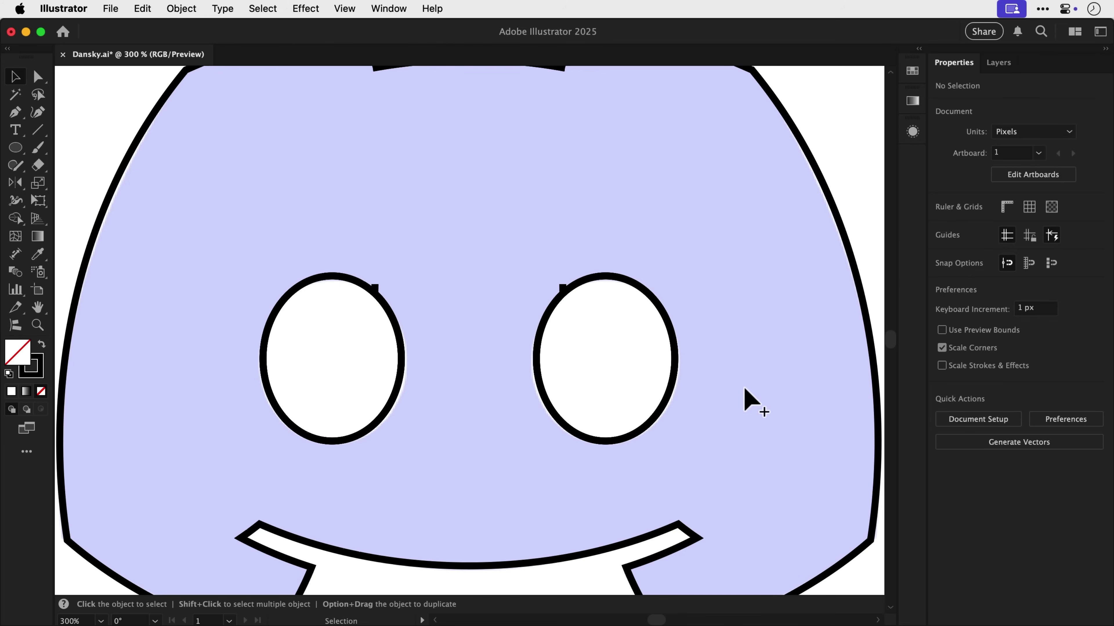
{"action": "key", "text": "super+y"}
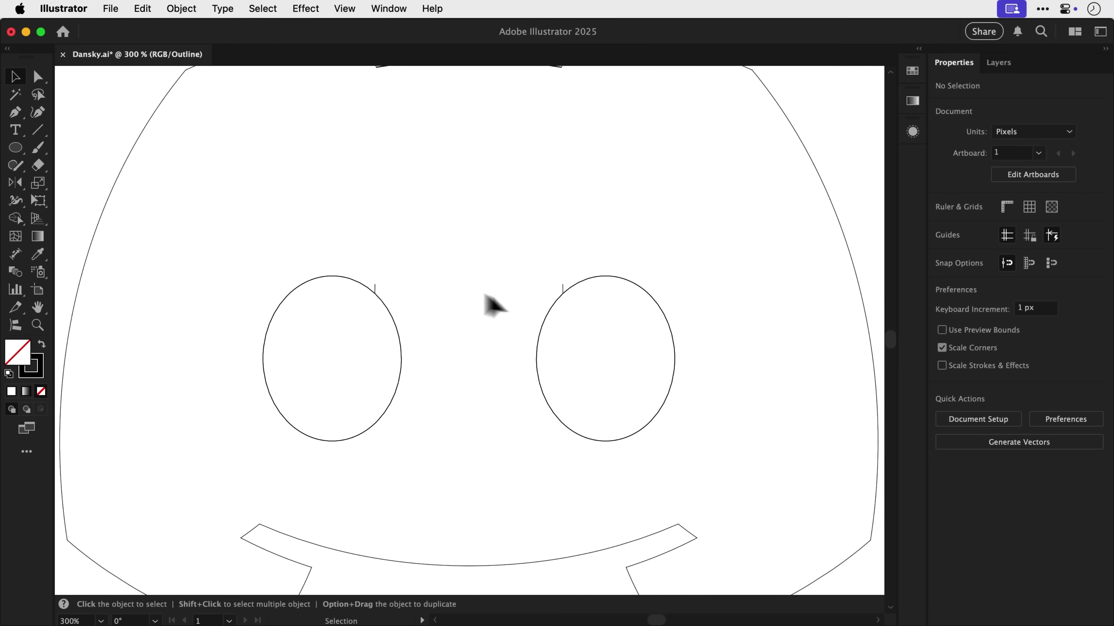
{"action": "key", "text": "a"}
{"action": "left_click", "coordinate": [377, 285]}
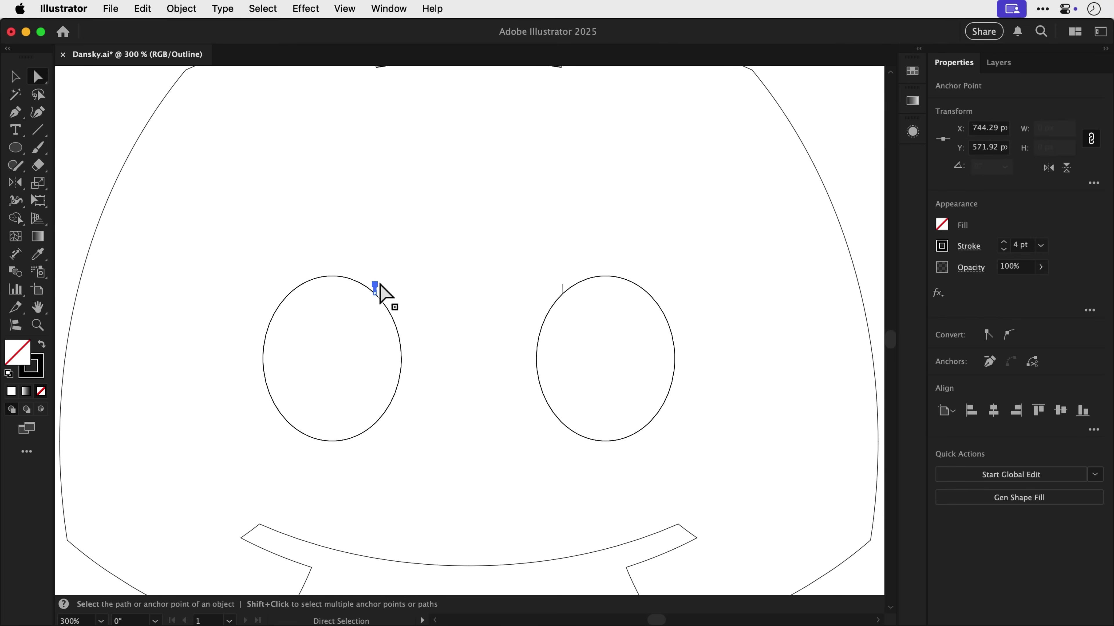
{"action": "key", "text": "Delete"}
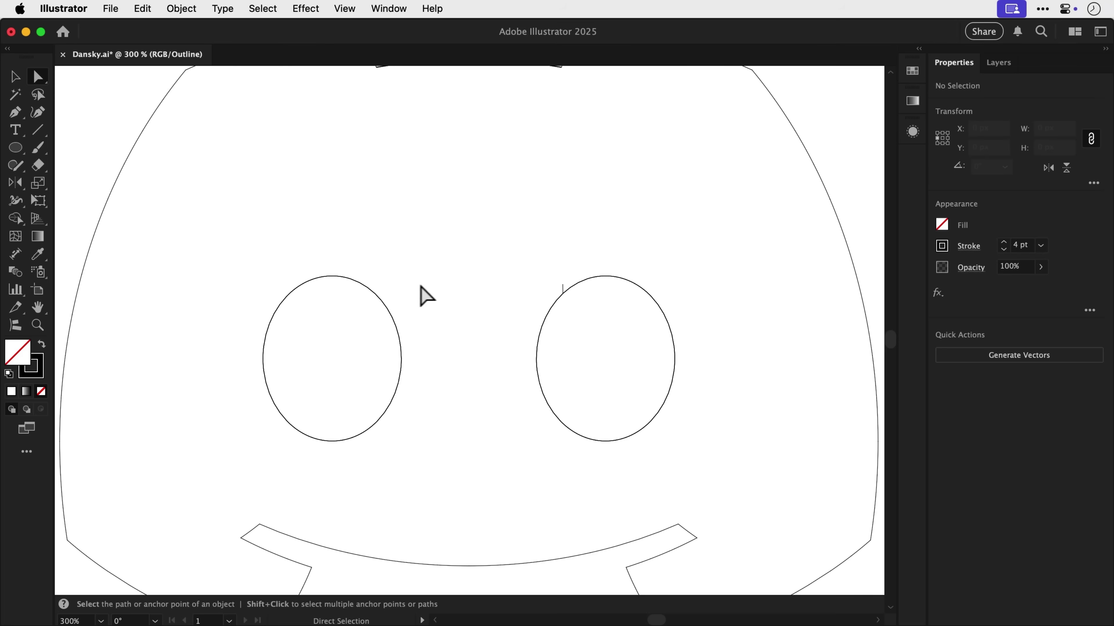
{"action": "left_click", "coordinate": [563, 289]}
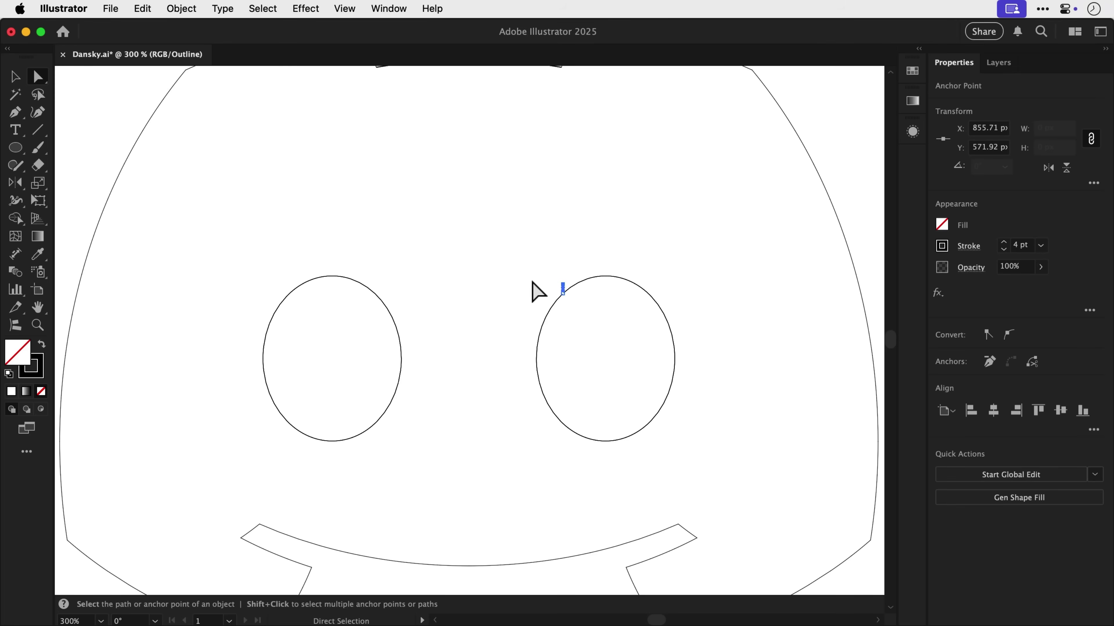
{"action": "key", "text": "Delete"}
Step: Move the logo aside and delete the leftover eye ovals and arc paths beneath
{"action": "key", "text": "v"}
{"action": "key", "text": "super+0"}
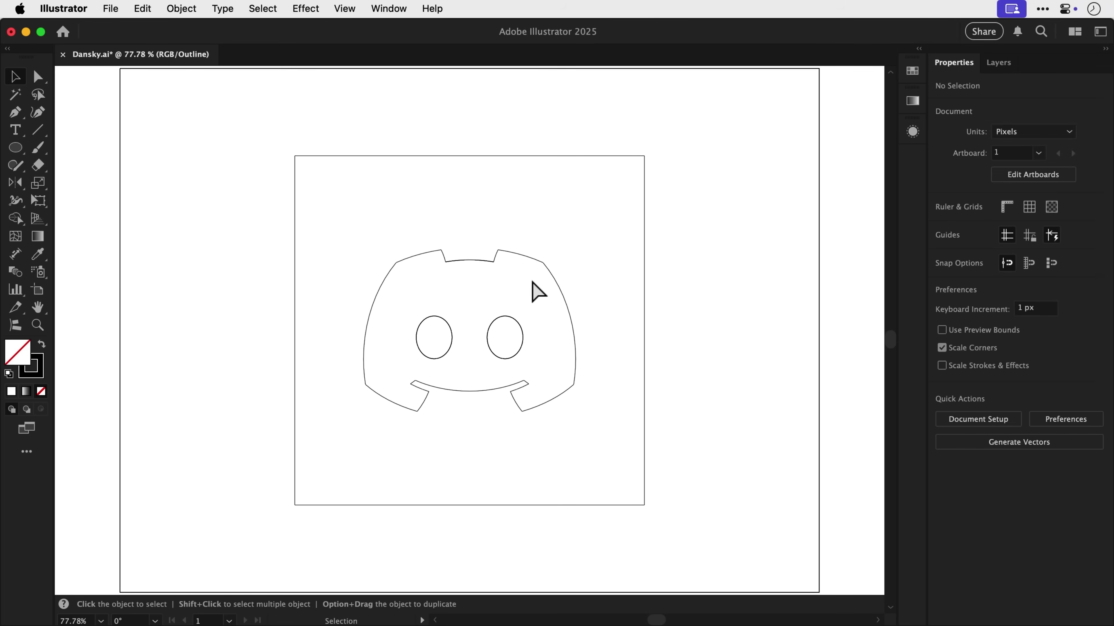
{"action": "left_click", "coordinate": [547, 279]}
{"action": "left_click_drag", "start_coordinate": [546, 279], "coordinate": [308, 330]}
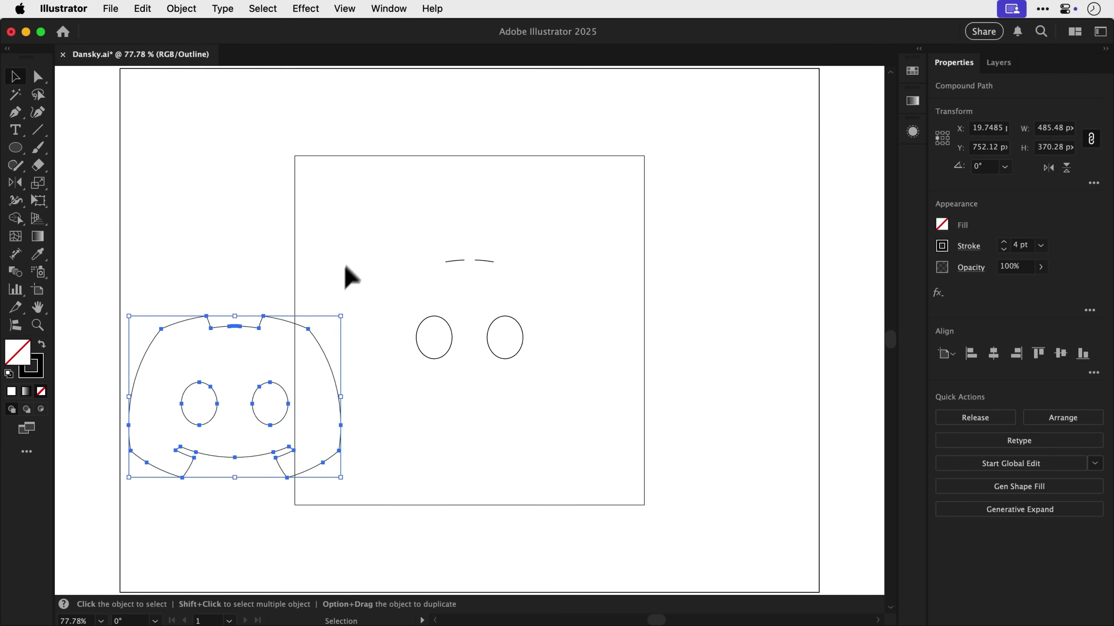
{"action": "left_click_drag", "start_coordinate": [403, 273], "coordinate": [600, 460]}
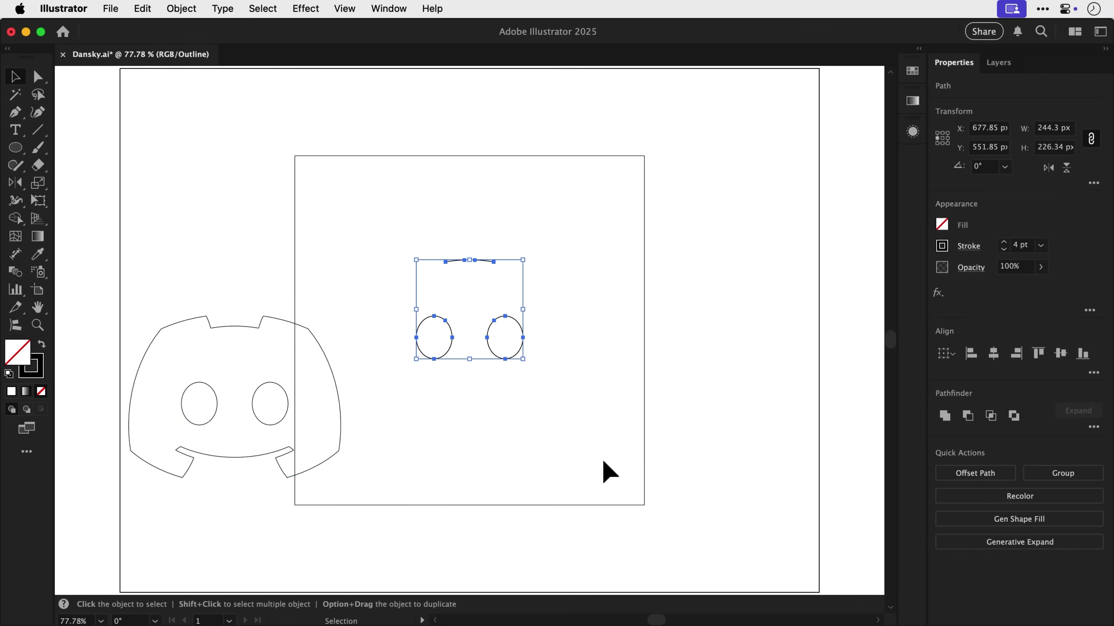
{"action": "key", "text": "BackSpace"}
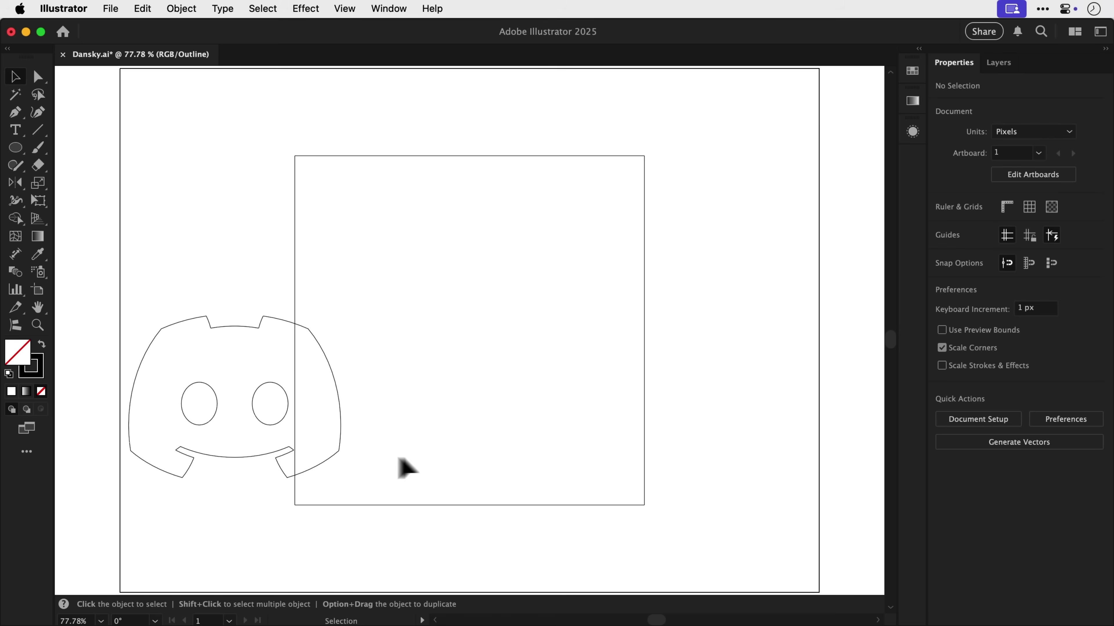
Step: Centre the logo horizontally and vertically on the artboard, then return to Preview
{"action": "left_click", "coordinate": [332, 457]}
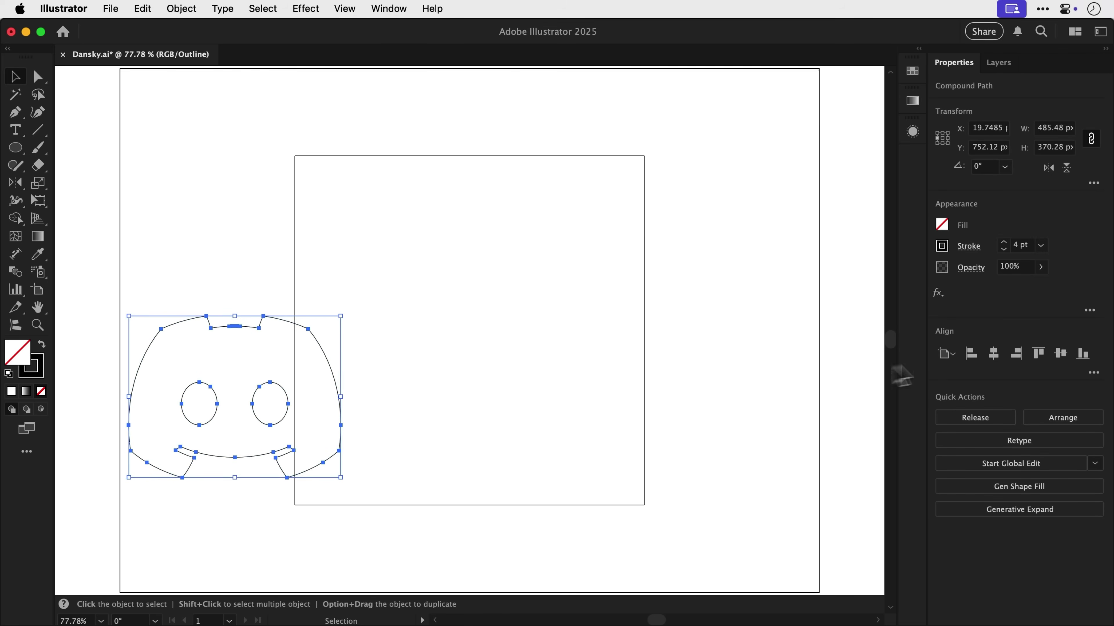
{"action": "left_click", "coordinate": [992, 355]}
{"action": "left_click", "coordinate": [1061, 355]}
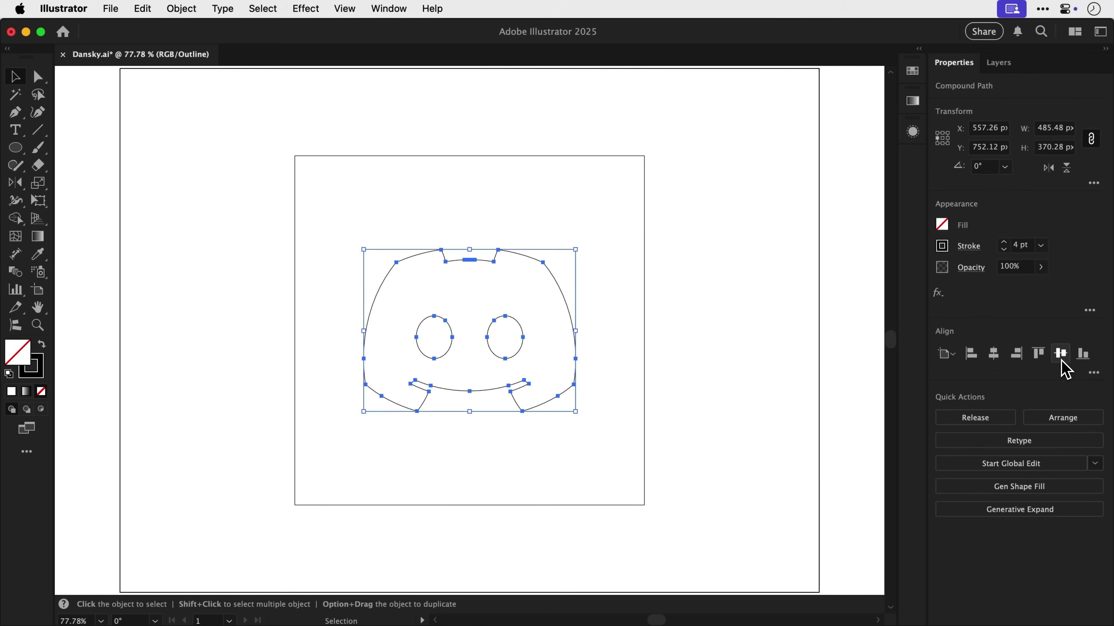
{"action": "left_click", "coordinate": [764, 349]}
{"action": "key", "text": "super+y"}
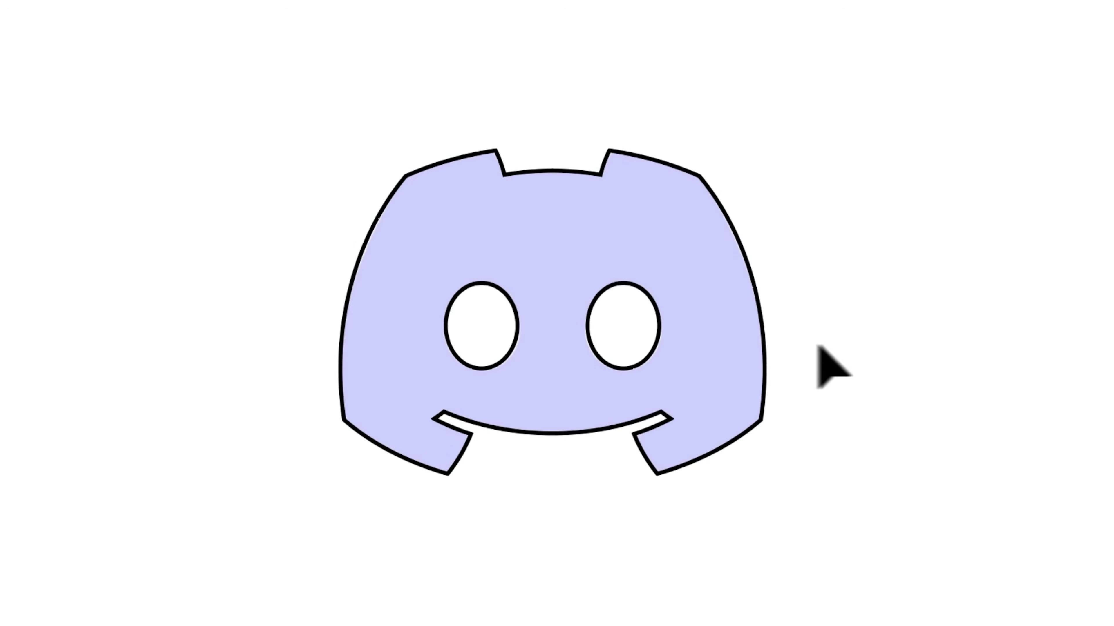
Step: Give the logo shape a solid #5865f2 fill through the Color Picker, then deselect it
{"action": "left_click", "coordinate": [768, 346]}
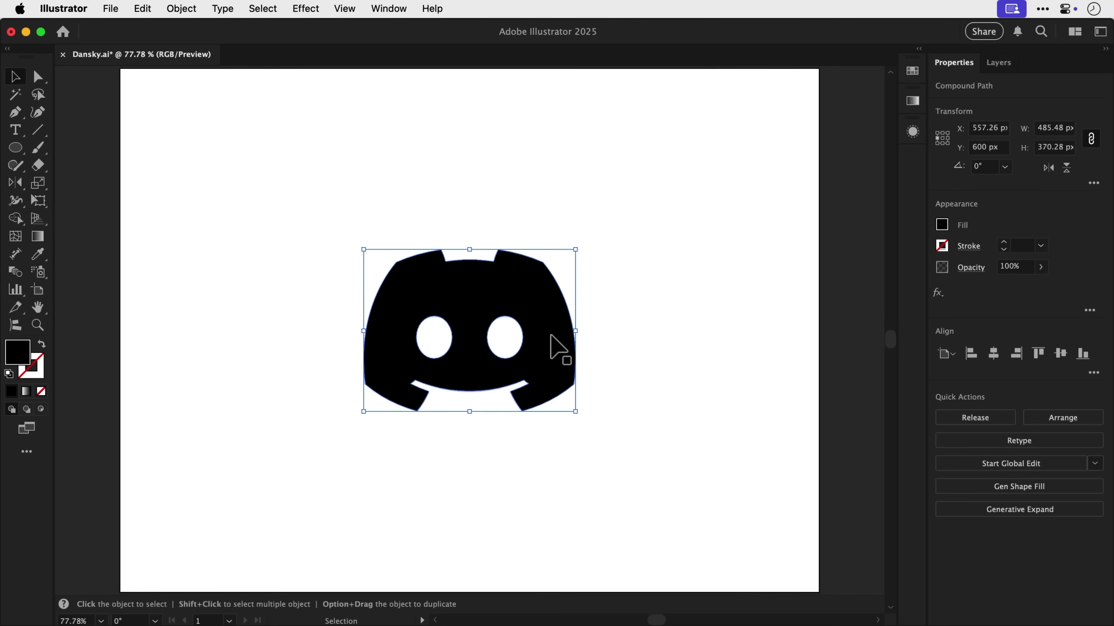
{"action": "double_click", "coordinate": [20, 356]}
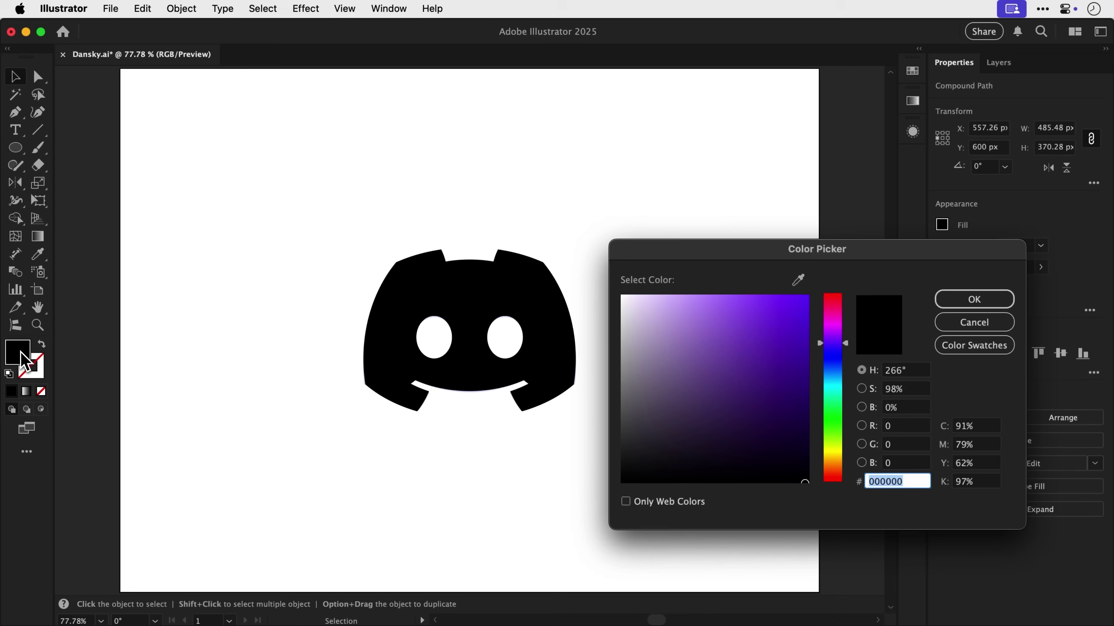
{"action": "type", "text": "586"}
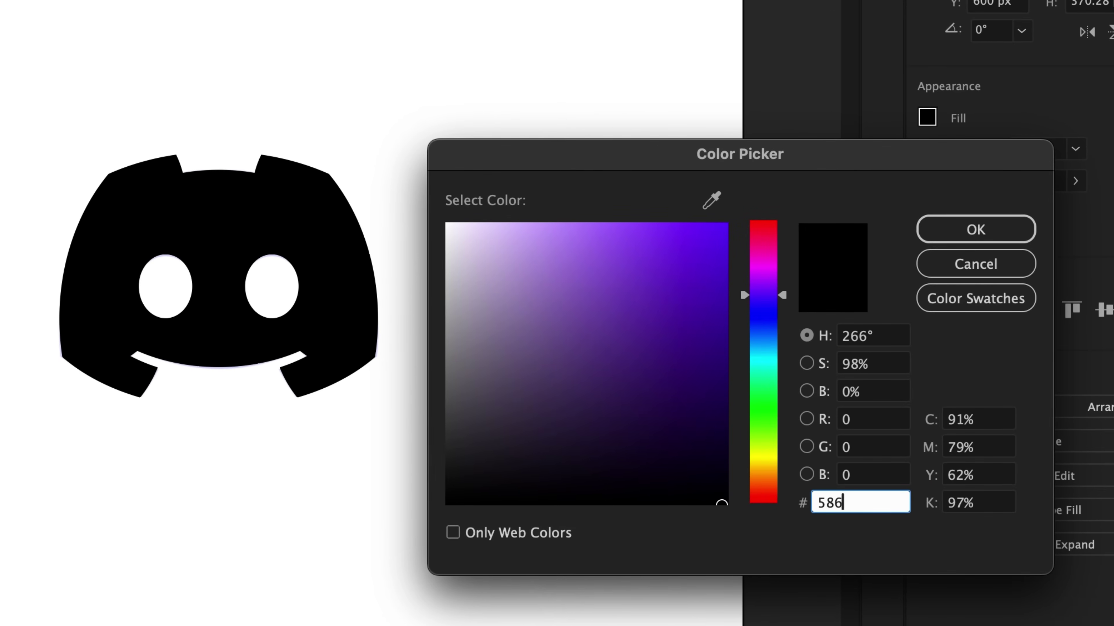
{"action": "type", "text": "5f2"}
{"action": "key", "text": "Tab"}
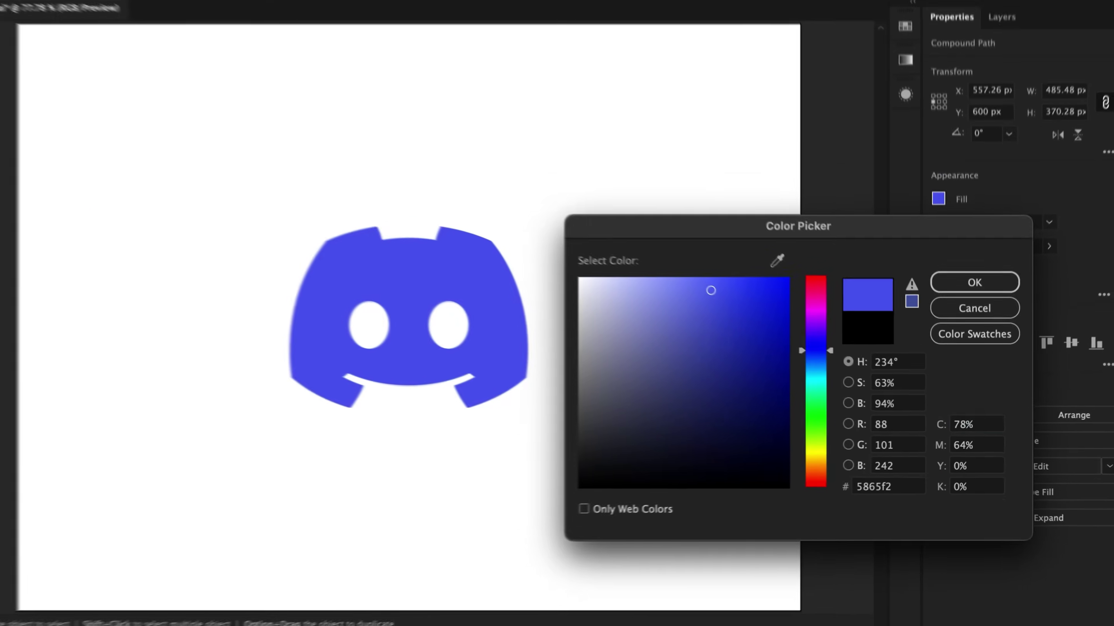
{"action": "key", "text": "Return"}
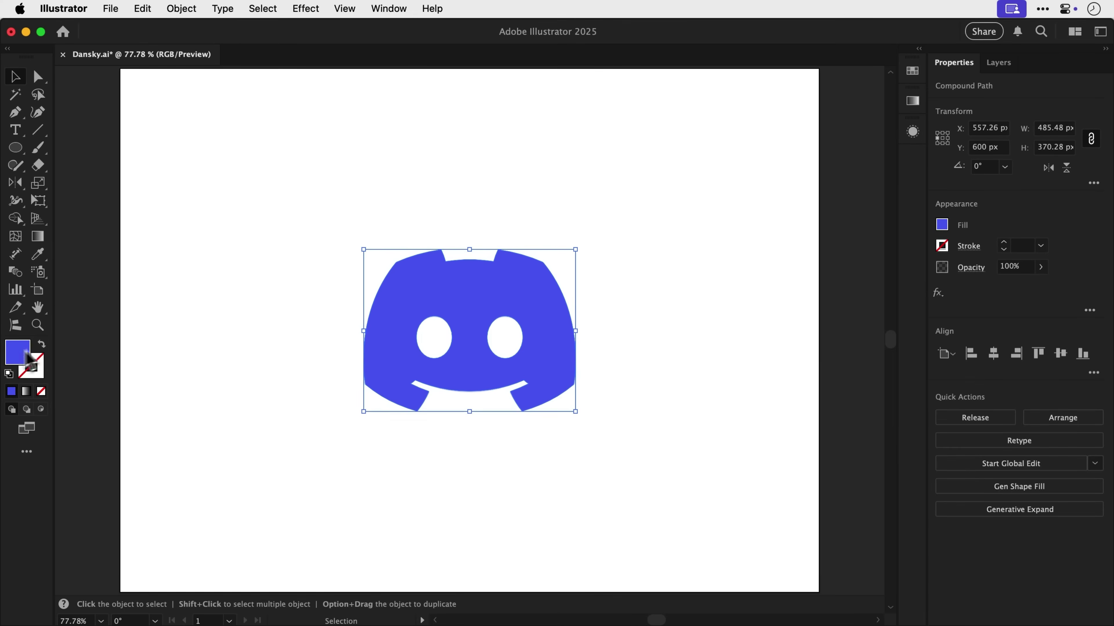
{"action": "left_click", "coordinate": [245, 328]}
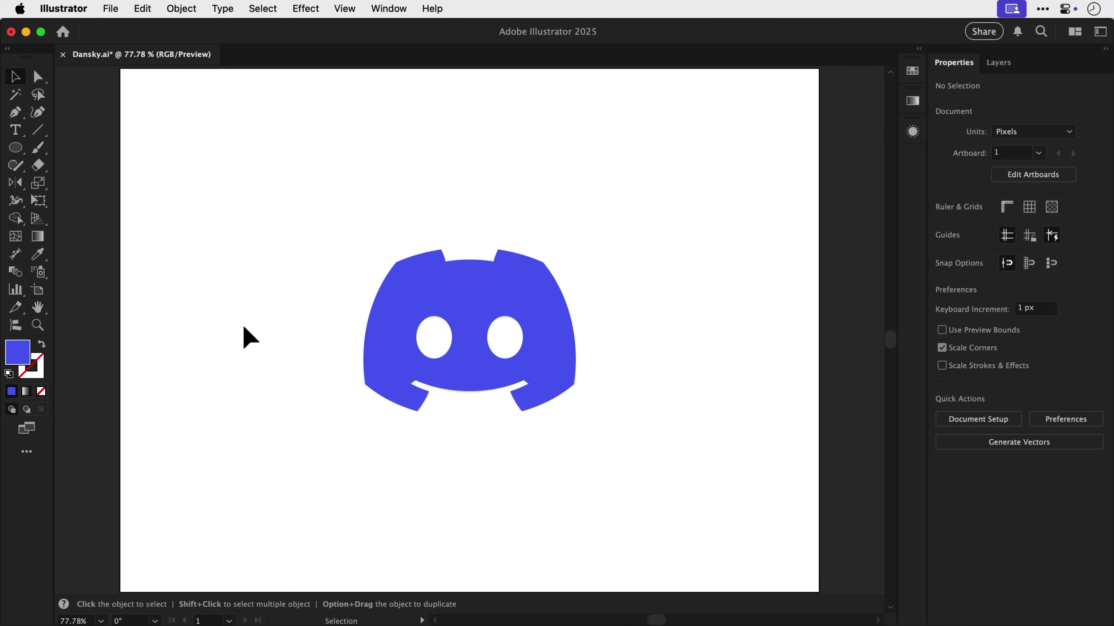